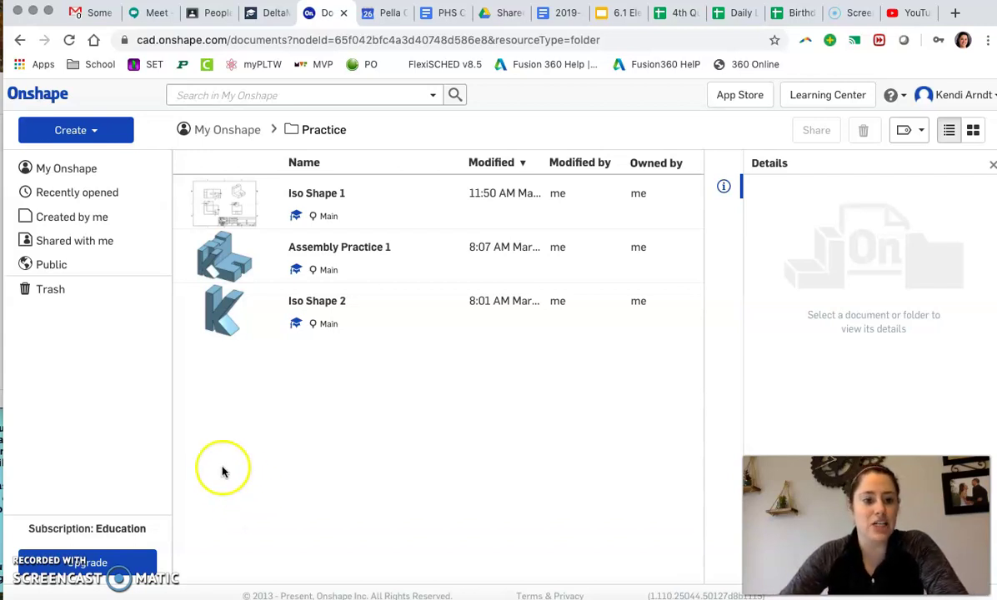
Step: Navigate from the top level of documents into the Practice folder
click(74, 176)
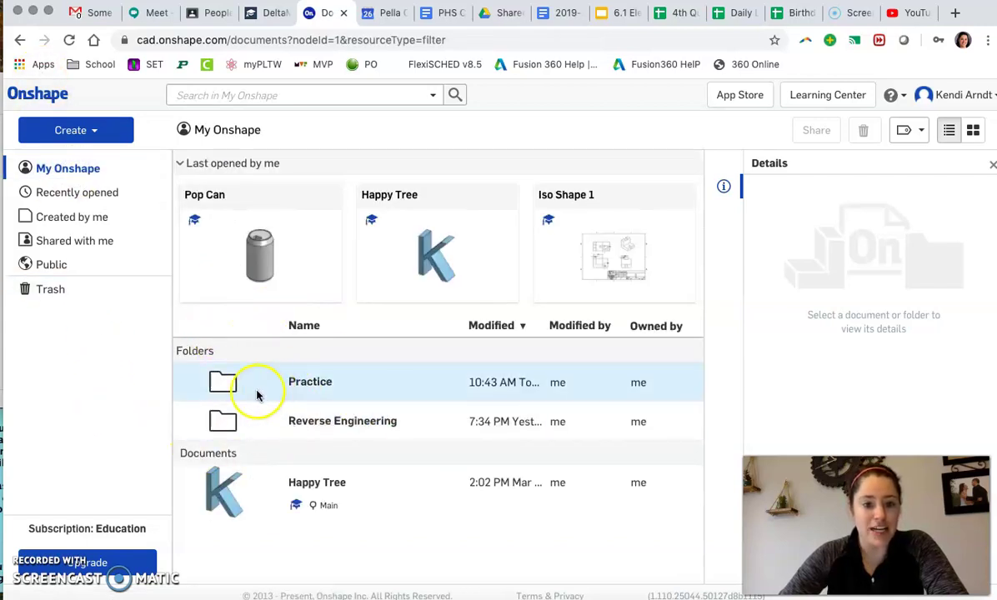
click(108, 137)
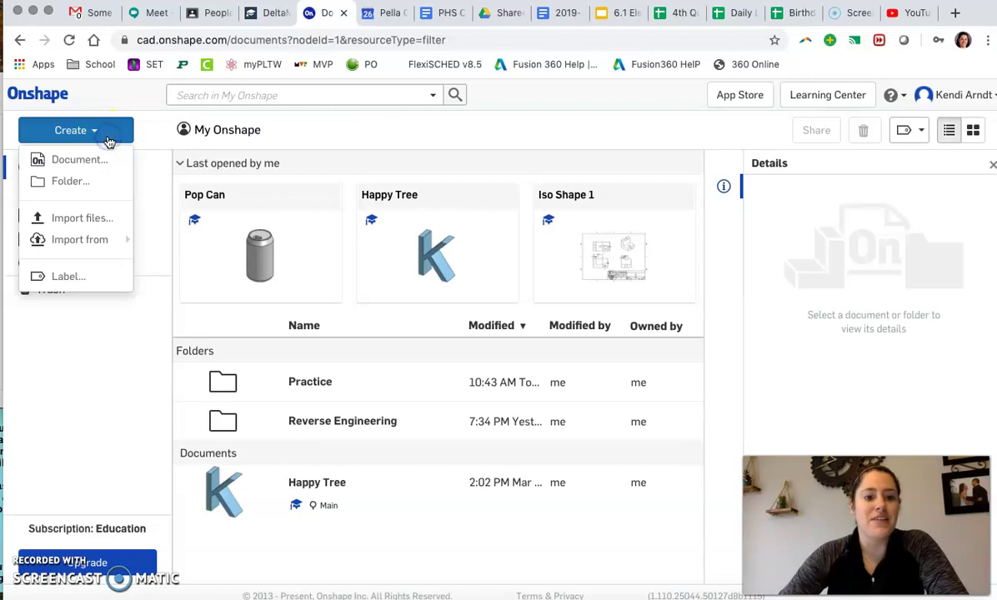
click(86, 187)
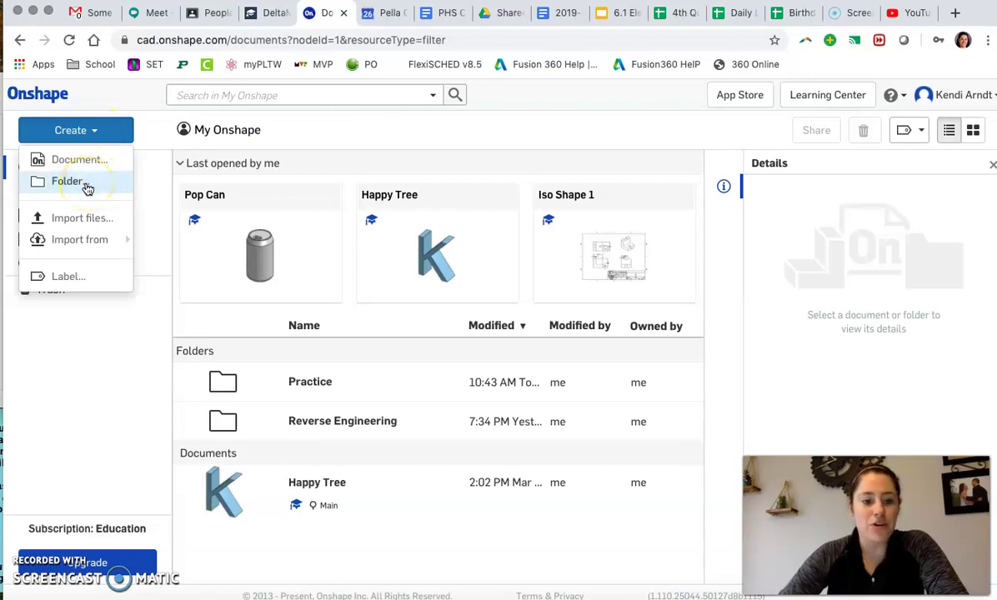
click(83, 421)
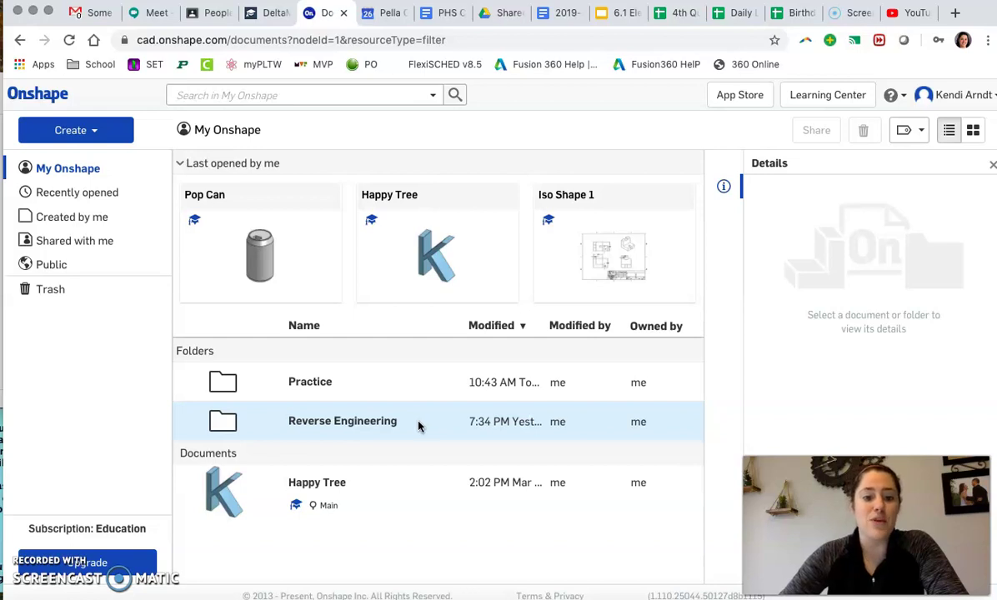
click(300, 384)
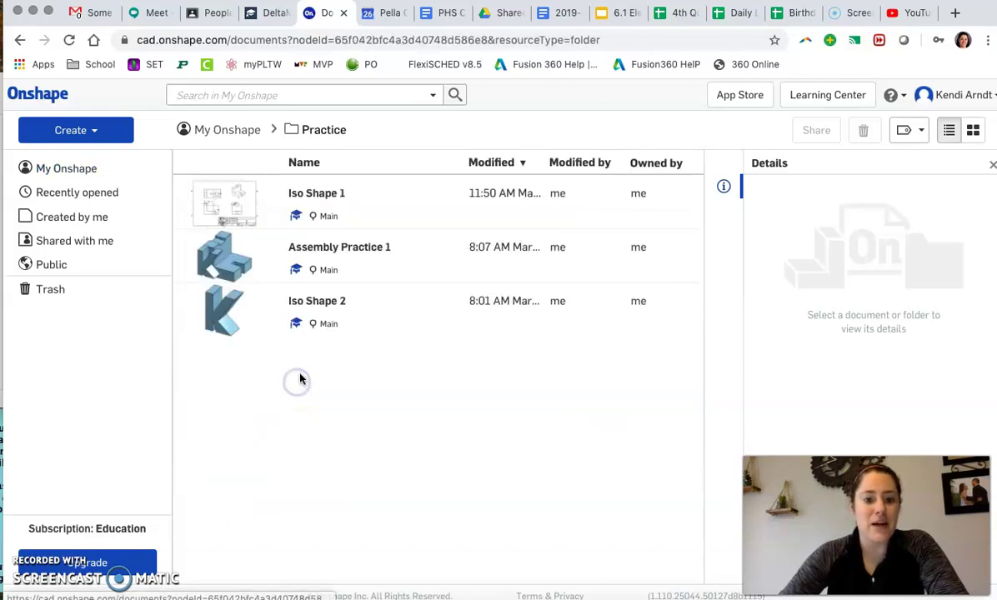
Step: Create a new document named 'Two-Way Lettering'
click(93, 130)
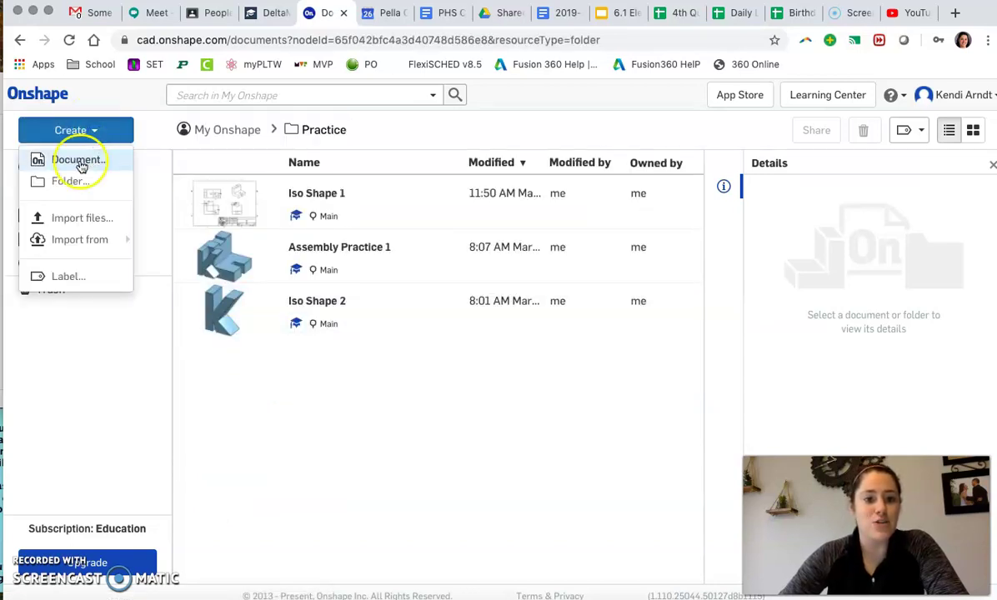
click(80, 161)
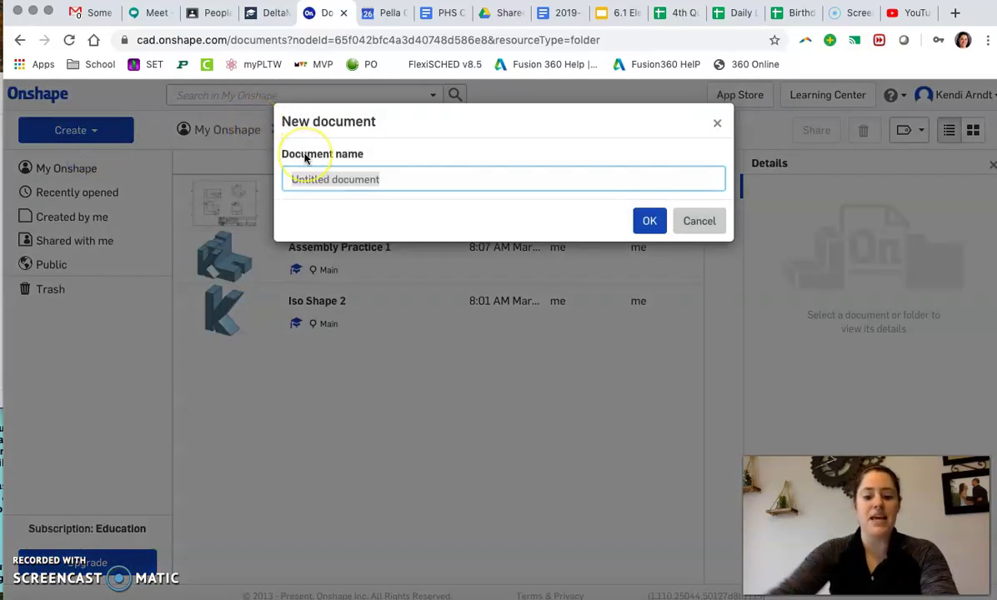
text(Two-Way Let)
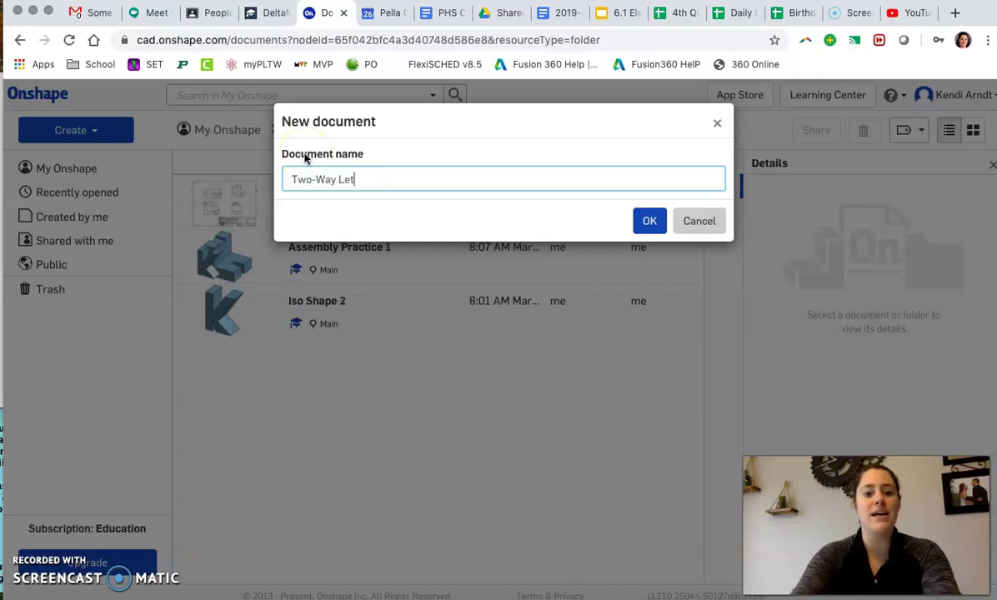
text(tering)
key(Return)
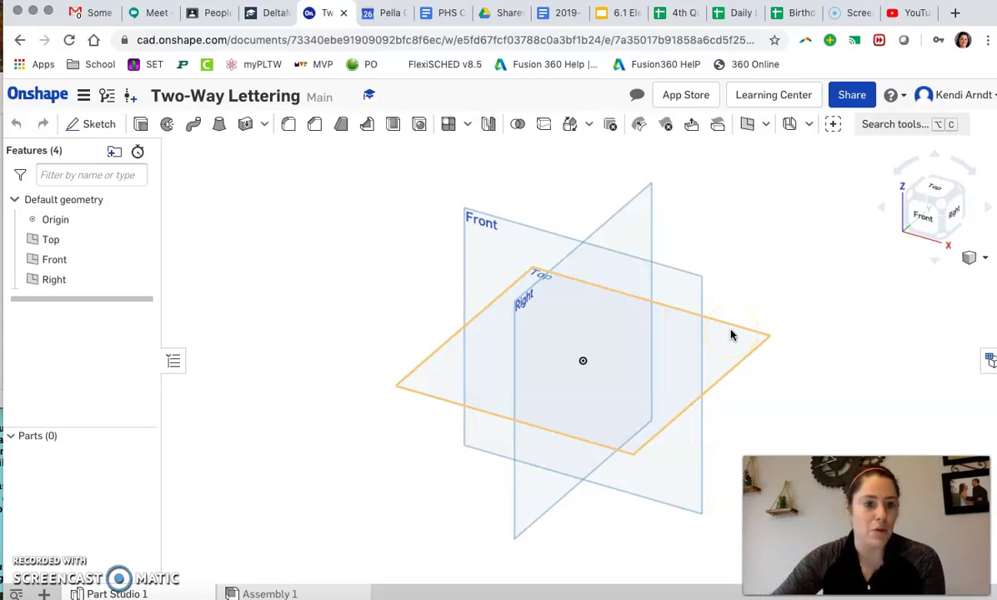
Step: Start Sketch 1 on the Front plane from its right-click menu
click(665, 269)
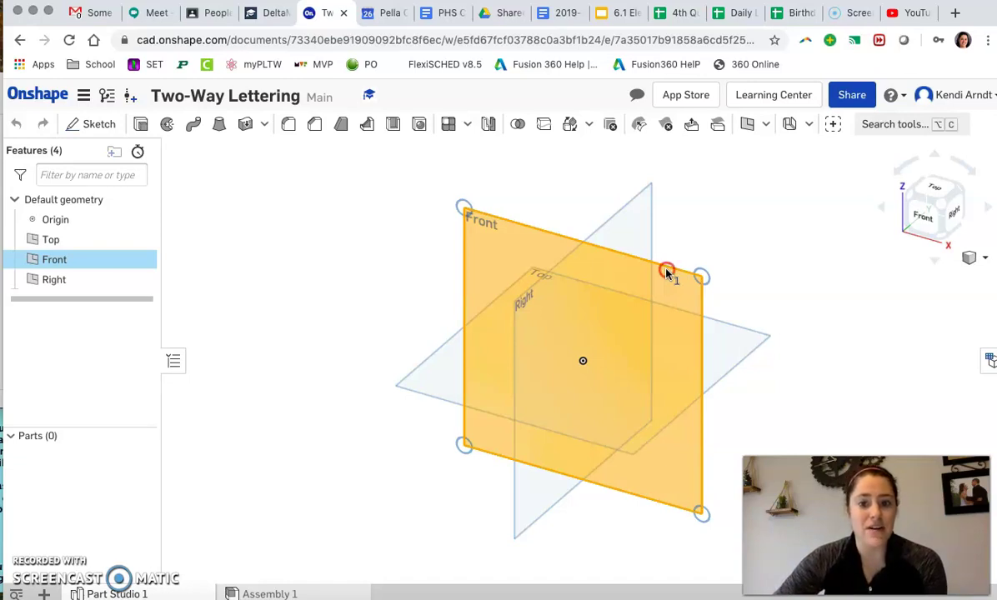
right_click(666, 274)
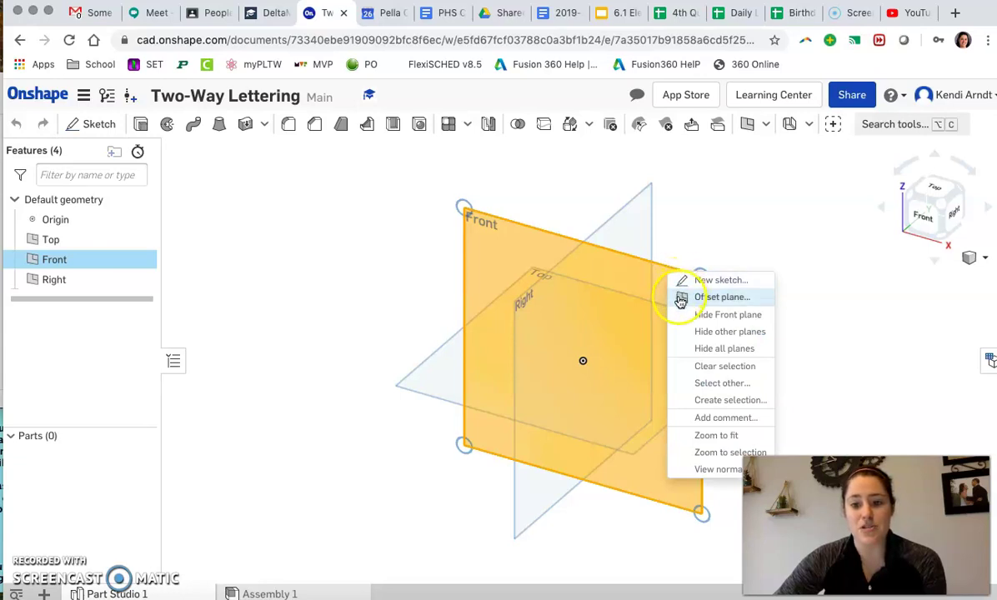
click(696, 211)
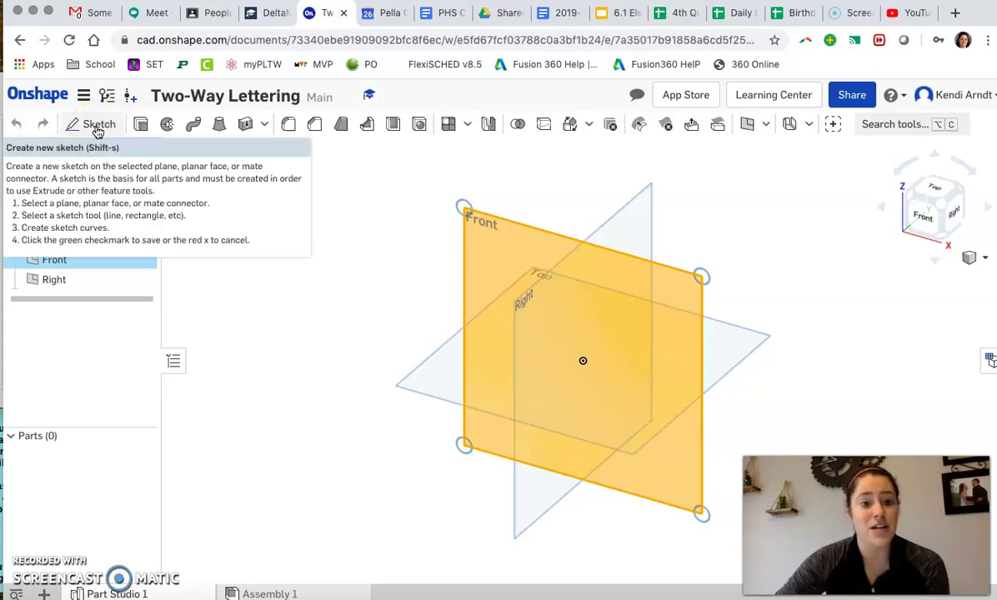
right_click(482, 223)
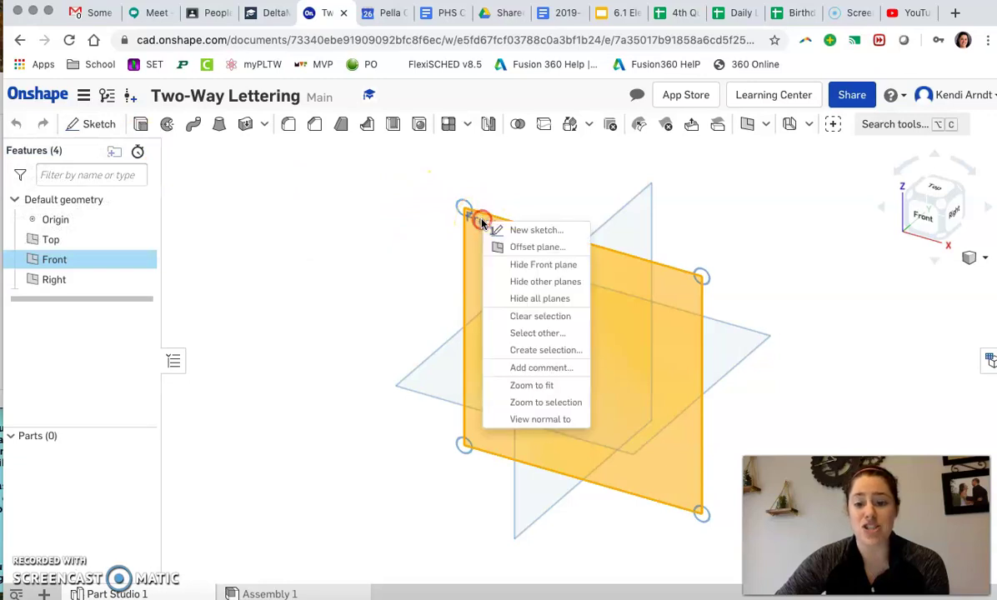
click(529, 227)
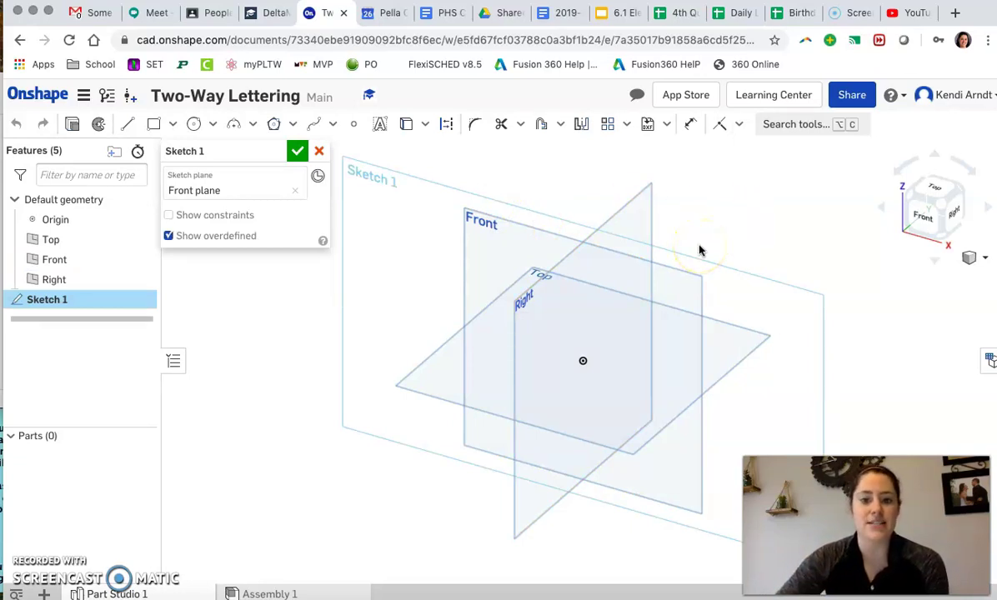
Step: In a front-facing view, place the letter K as sketch text anchored at the origin
click(923, 223)
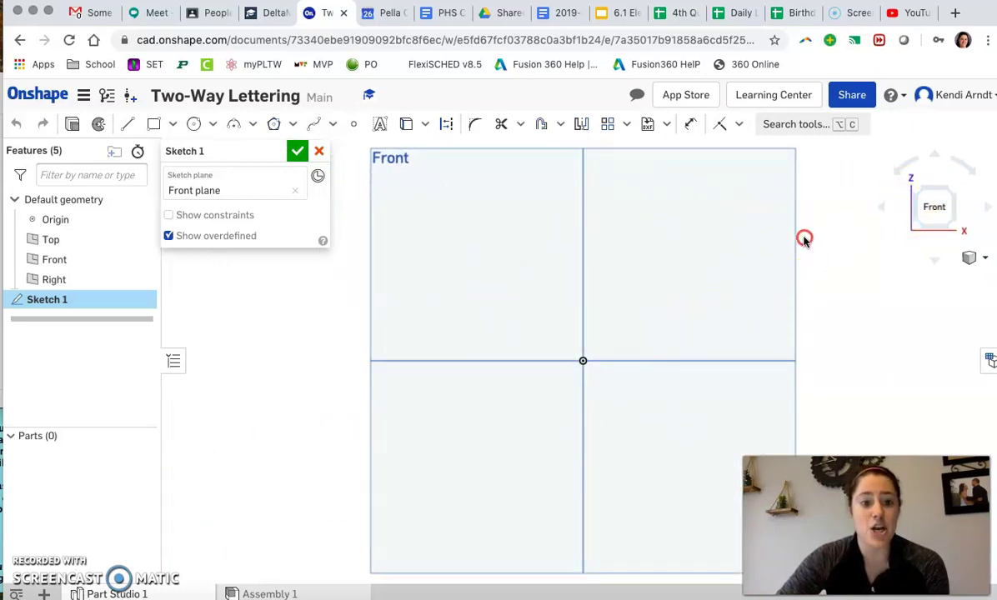
middle_drag(797, 236, 780, 241)
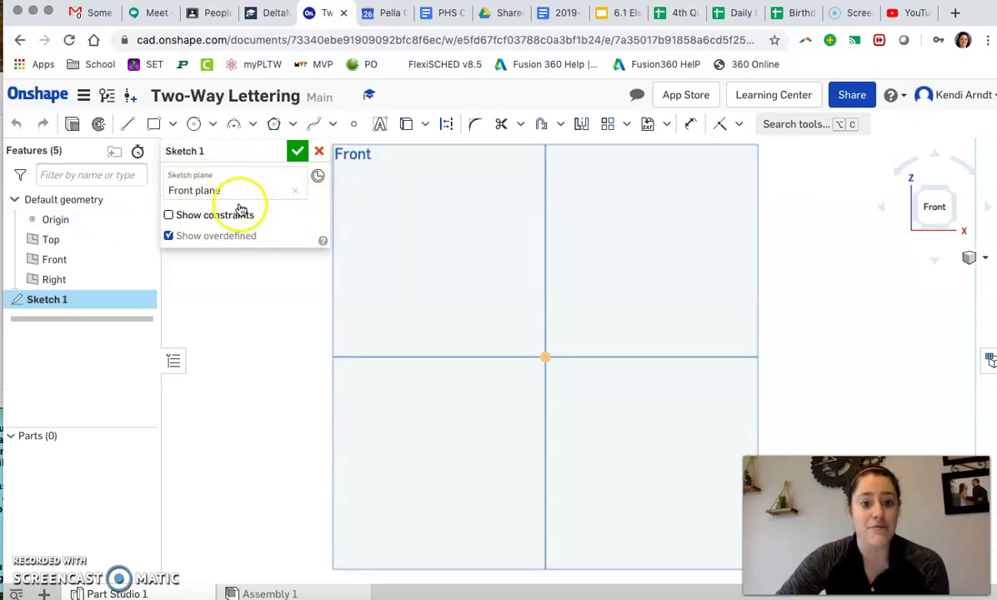
click(381, 125)
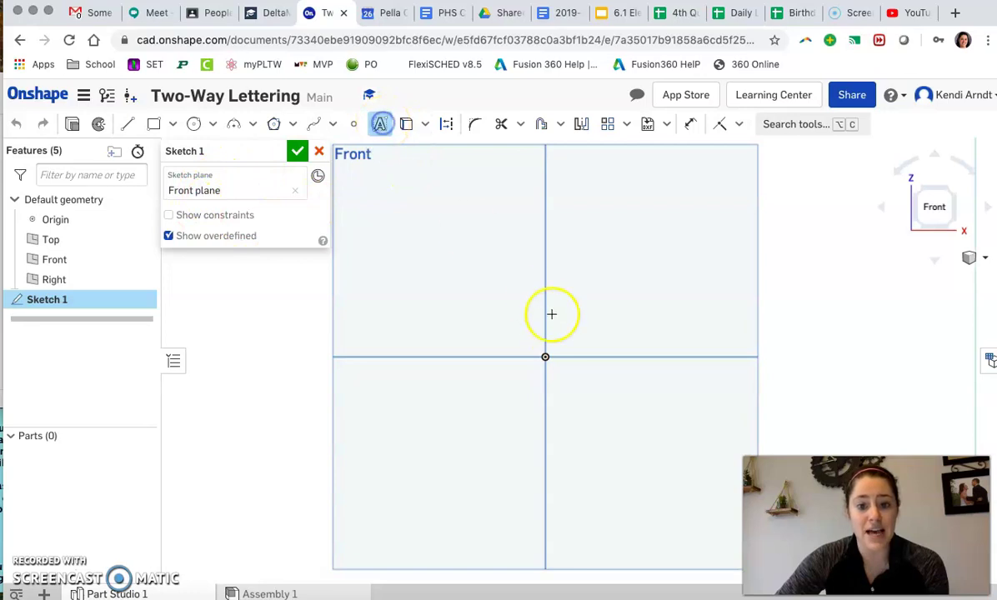
click(545, 357)
click(684, 190)
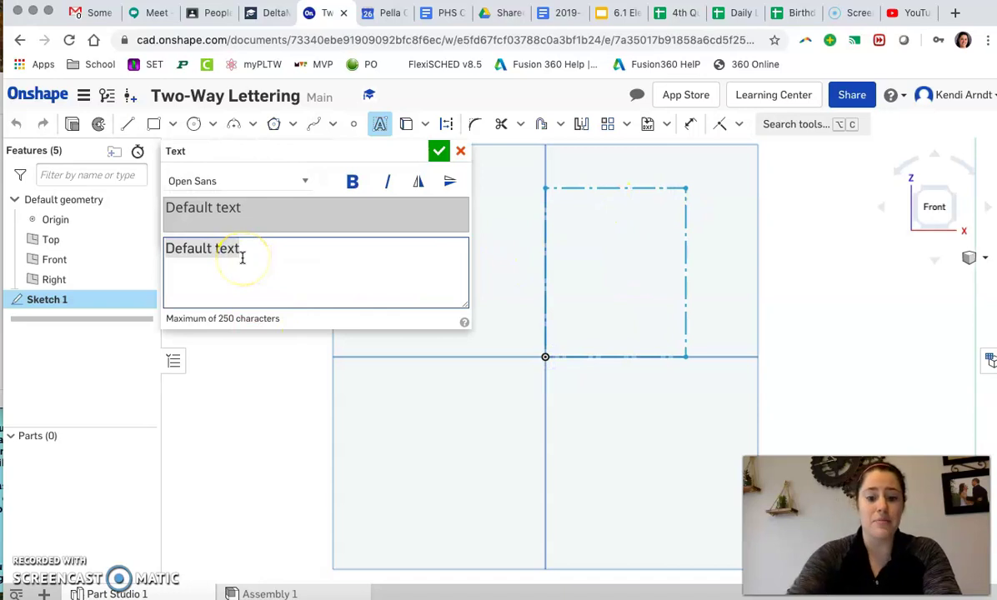
text(K)
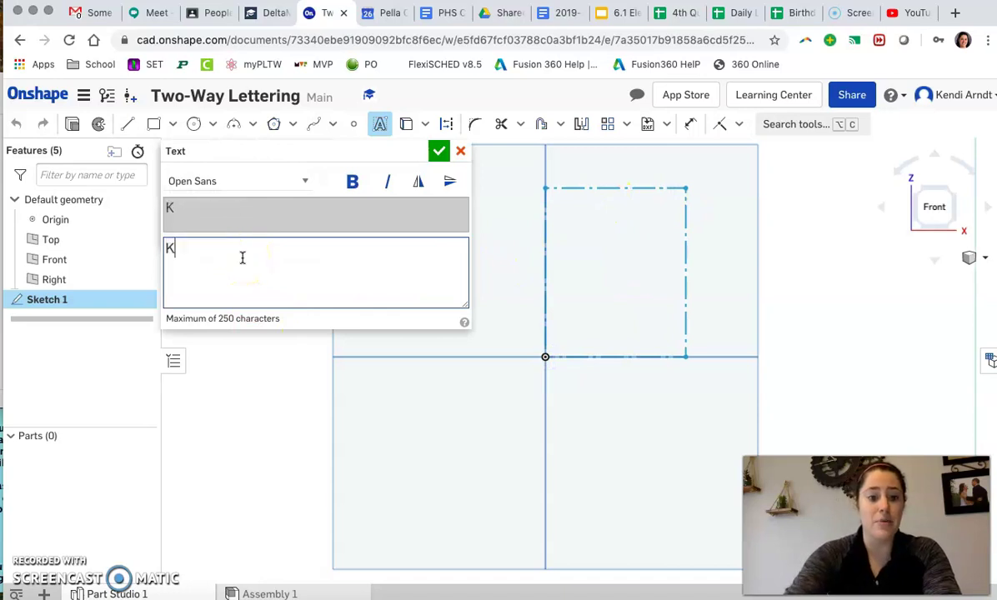
click(438, 152)
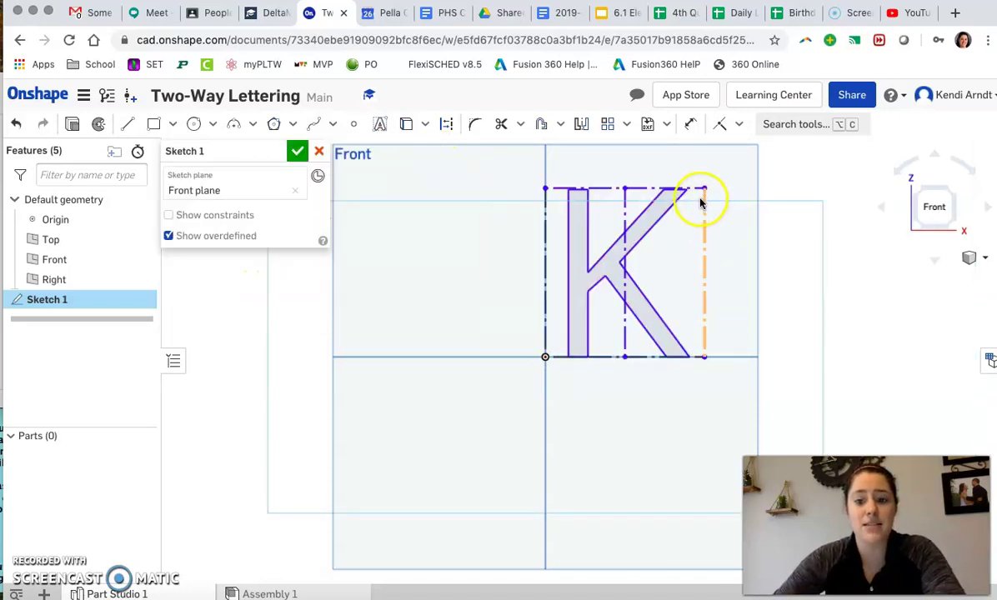
Step: Dimension the K's text box 2.384 tall and 2.247 wide, then finish Sketch 1
key(d)
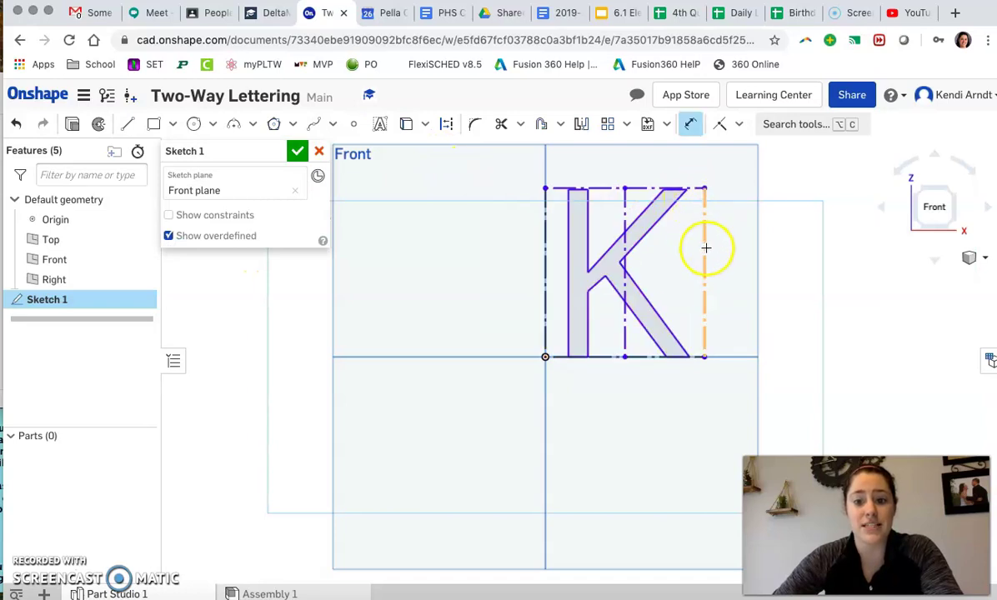
click(704, 251)
key(Escape)
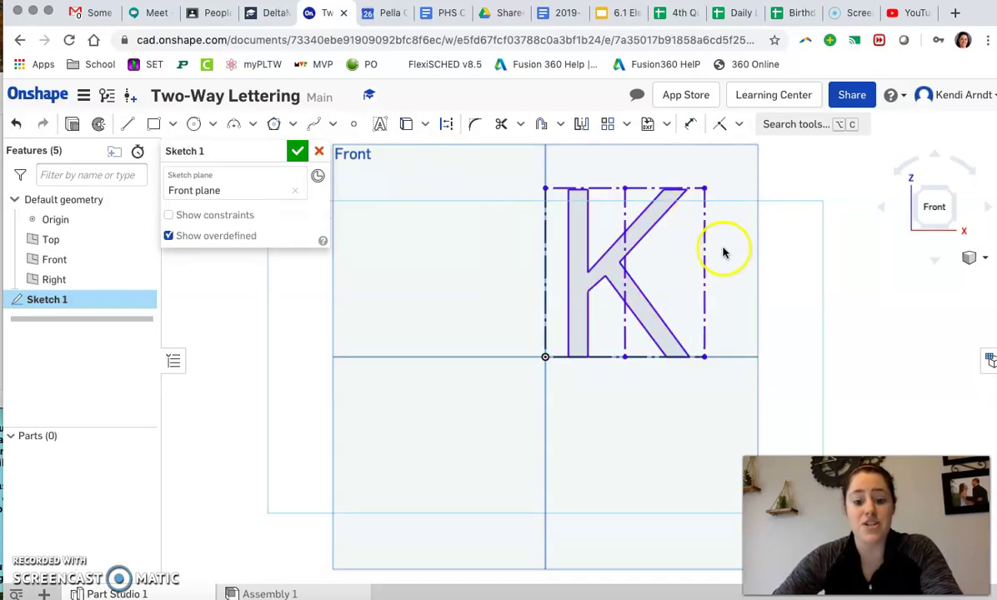
key(Escape)
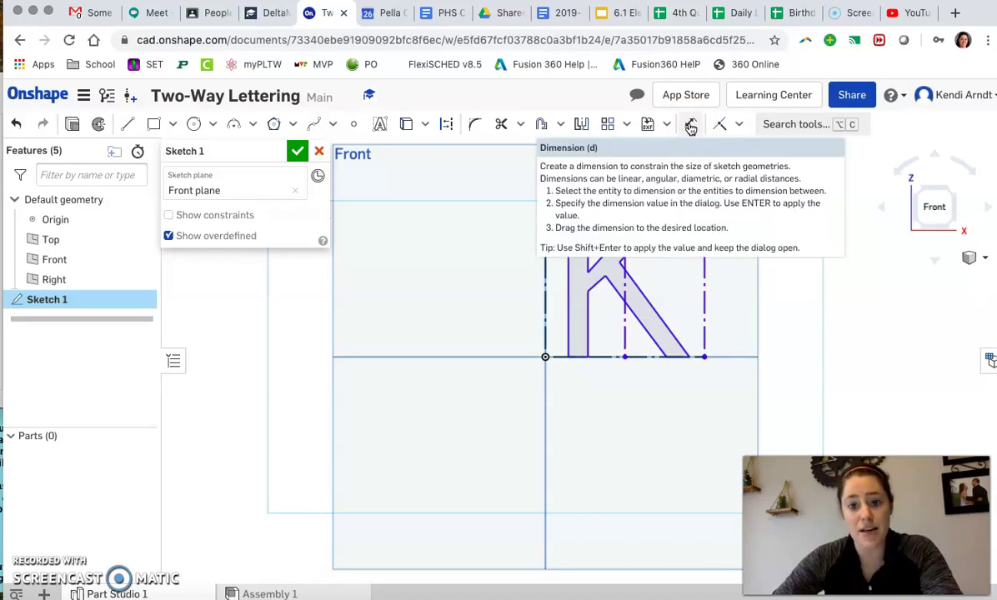
click(748, 249)
key(d)
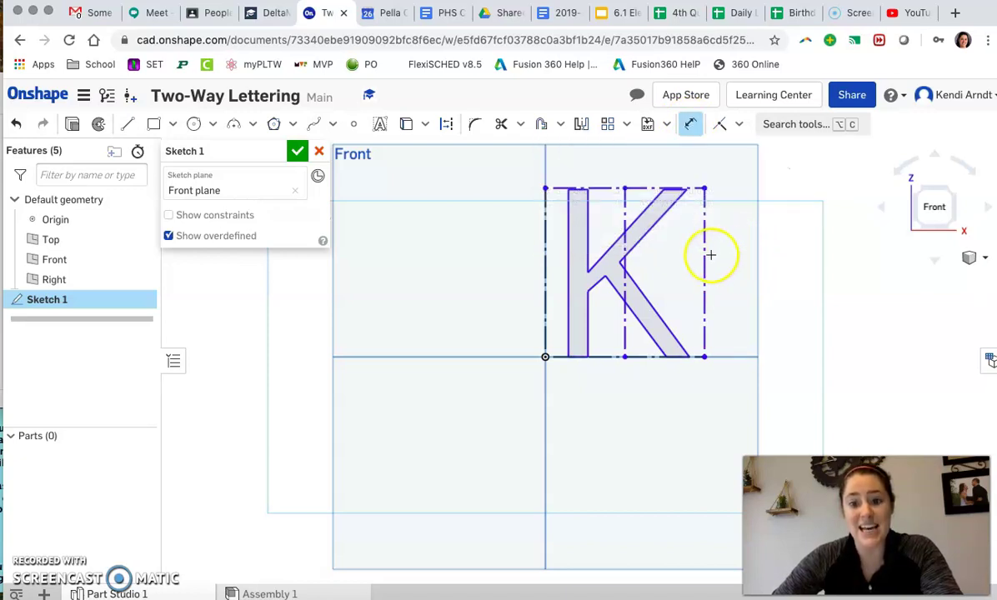
click(705, 250)
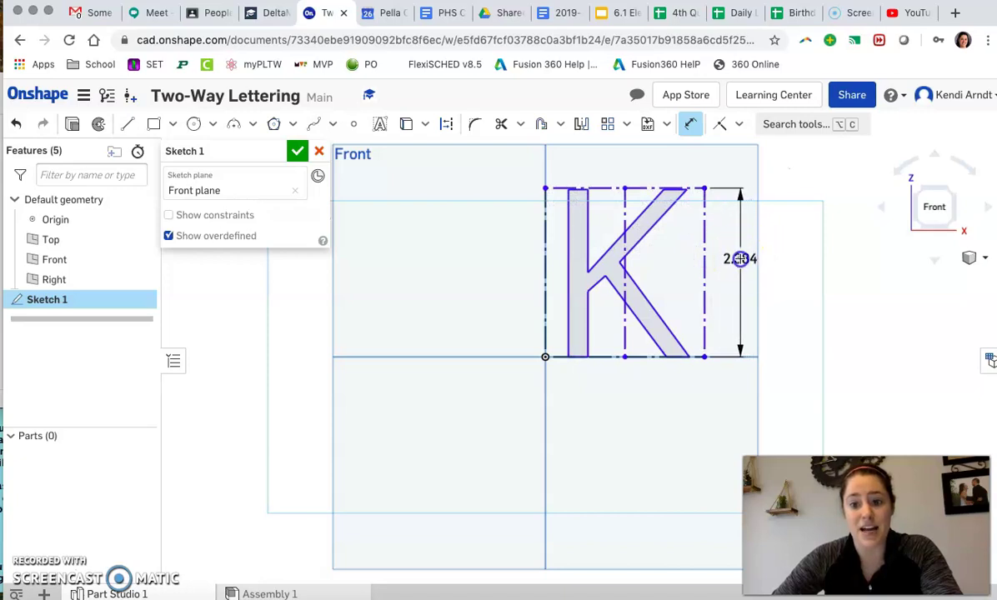
click(744, 253)
key(Return)
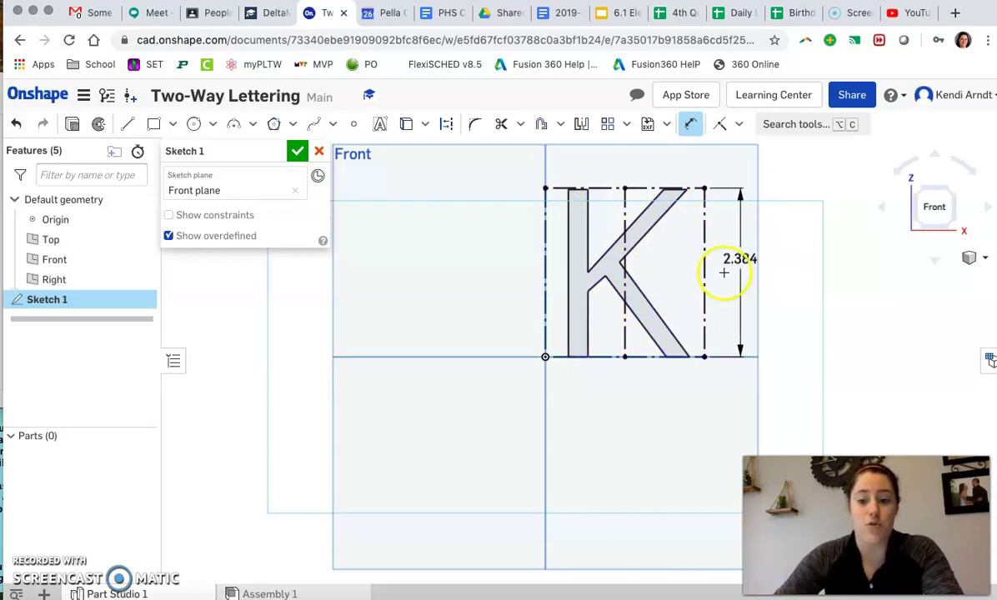
click(630, 358)
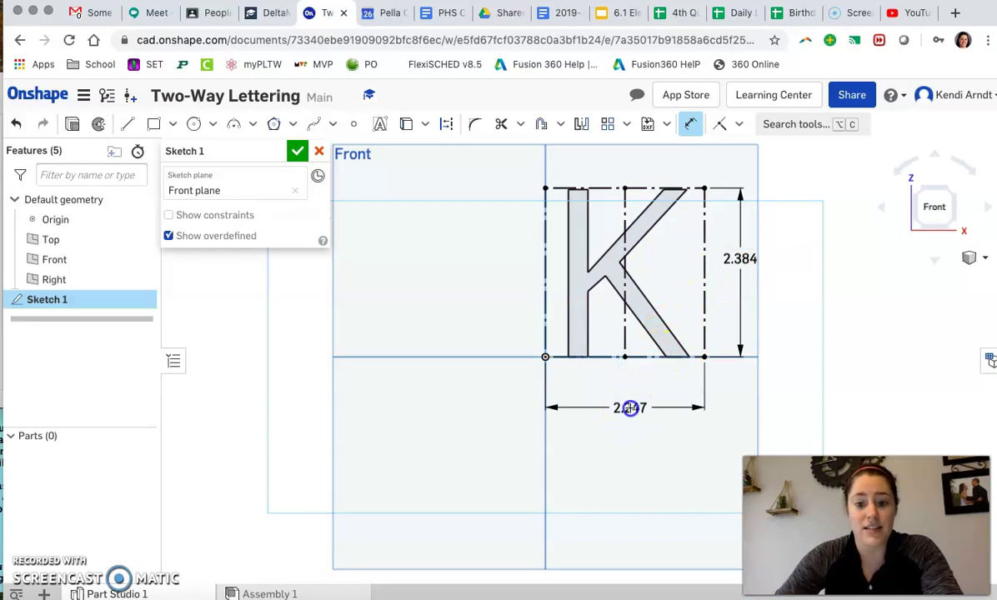
click(630, 407)
key(Return)
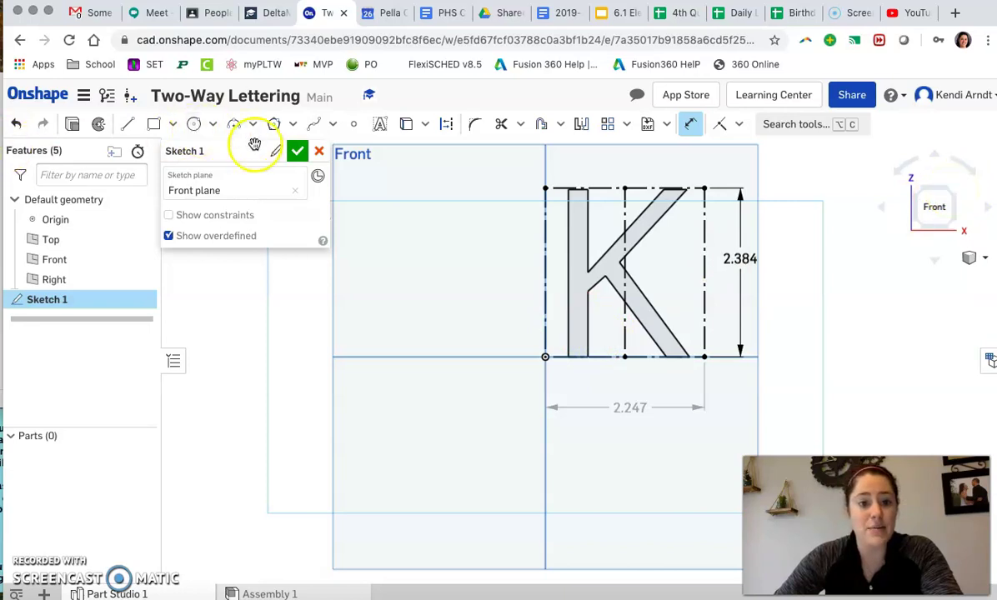
click(296, 155)
Step: Extrude the K sketch as a new solid 2 in deep
click(953, 196)
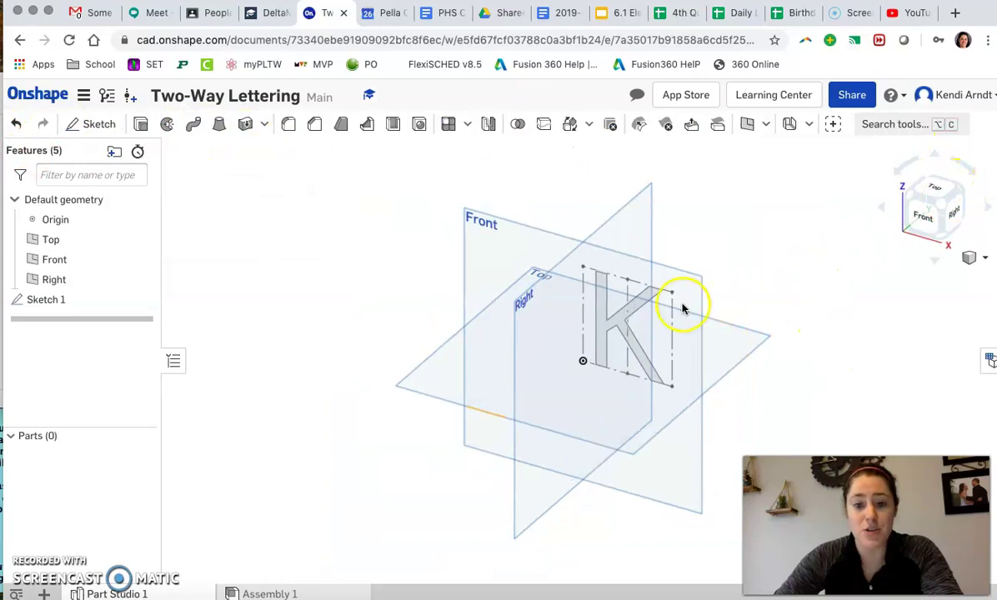
mouse_move(859, 317)
middle_down()
mouse_move(827, 310)
mouse_move(826, 394)
mouse_move(821, 361)
mouse_move(797, 352)
mouse_move(857, 341)
mouse_move(828, 383)
mouse_move(778, 409)
mouse_move(755, 403)
mouse_move(808, 409)
middle_up()
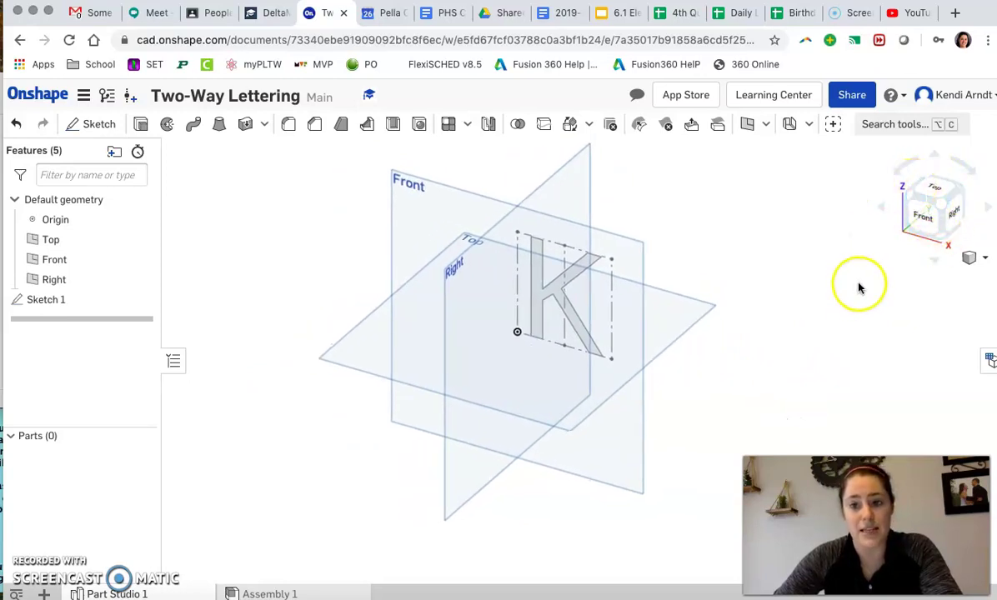
click(820, 304)
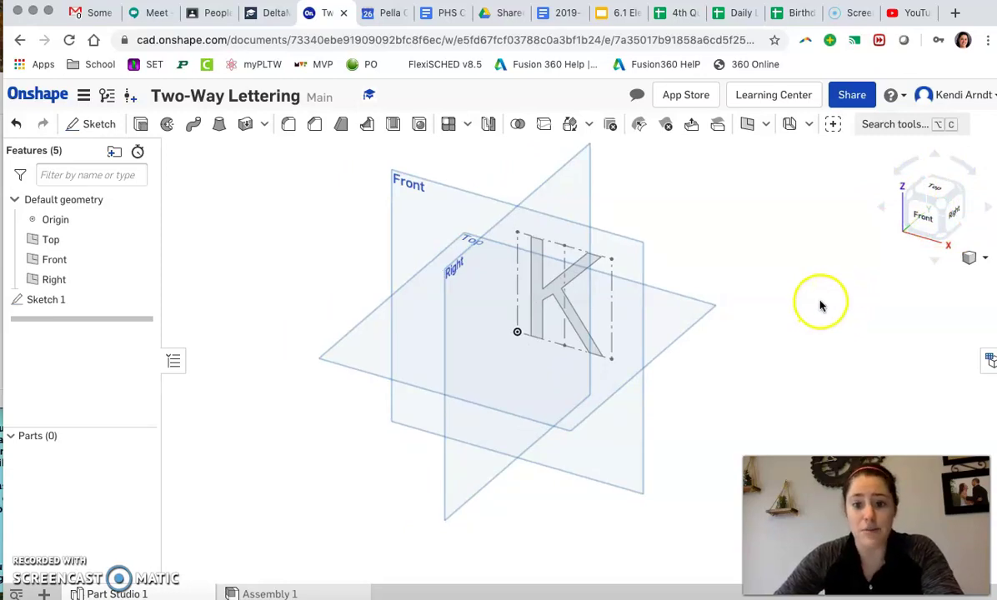
click(142, 123)
click(552, 287)
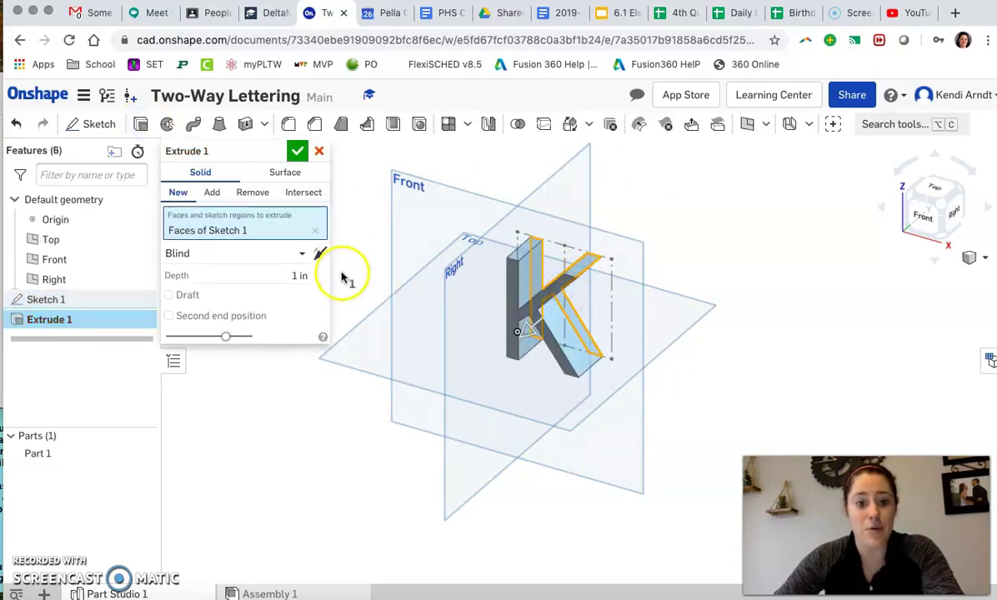
click(275, 276)
key(BackSpace)
key(BackSpace)
key(BackSpace)
key(BackSpace)
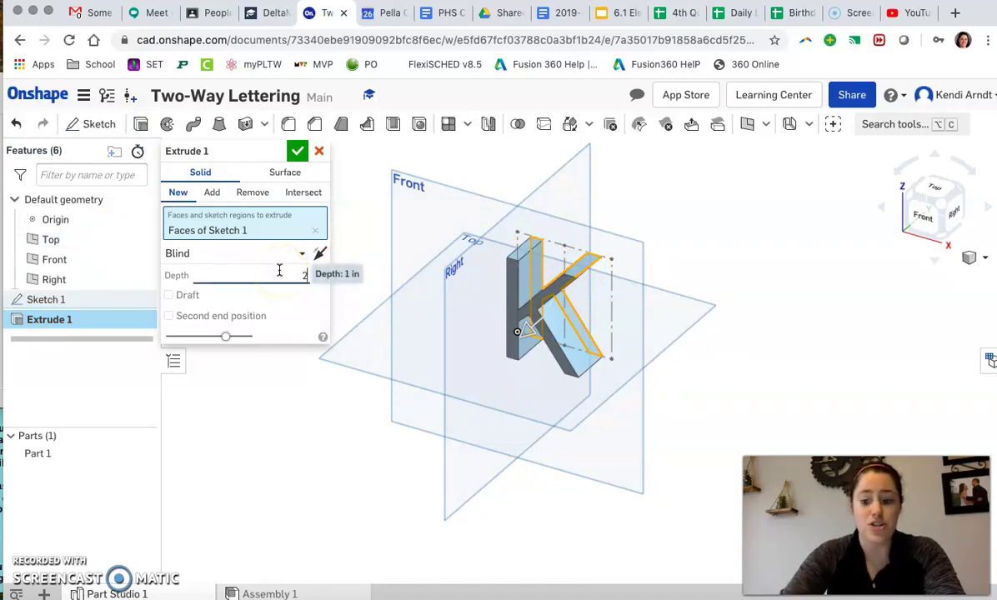
text(2)
key(Return)
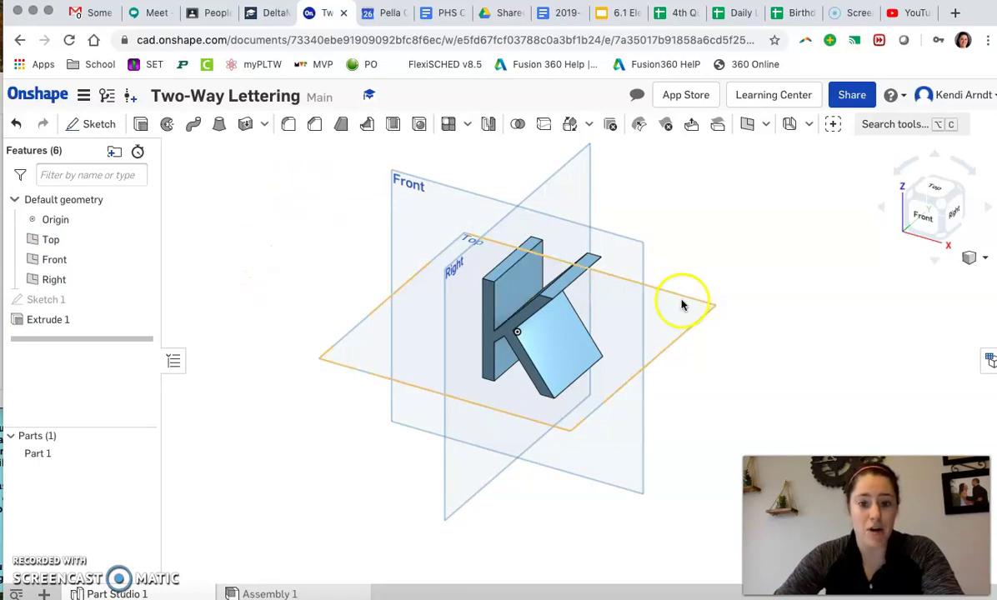
Step: Check the extruded K from front, back and isometric views
click(922, 216)
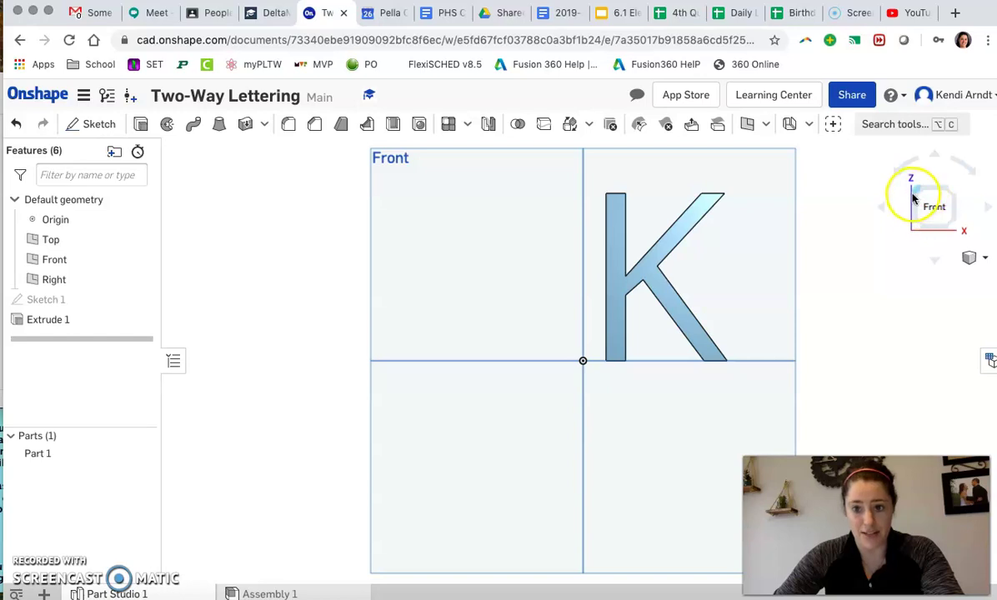
click(925, 207)
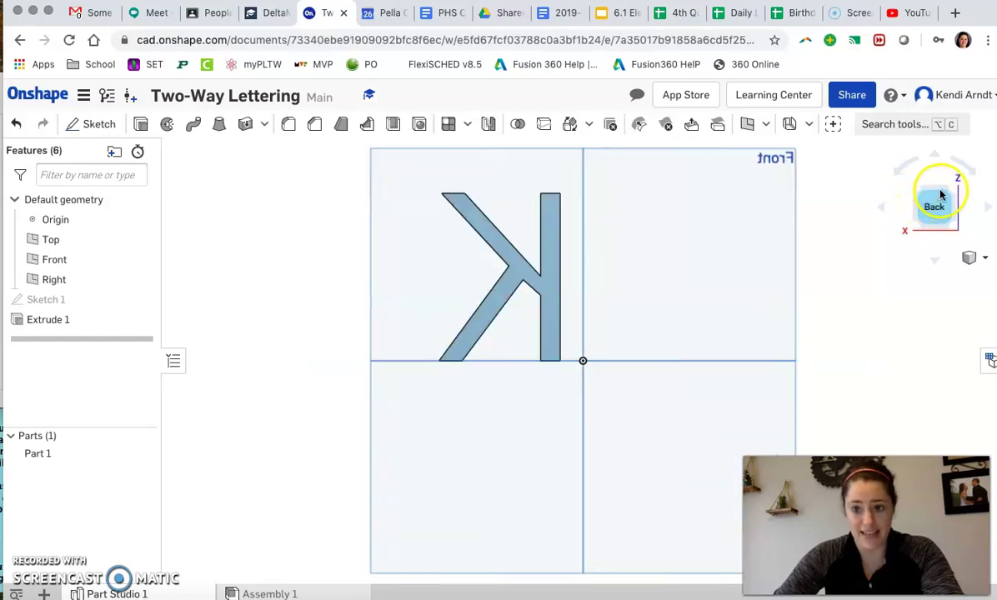
click(938, 194)
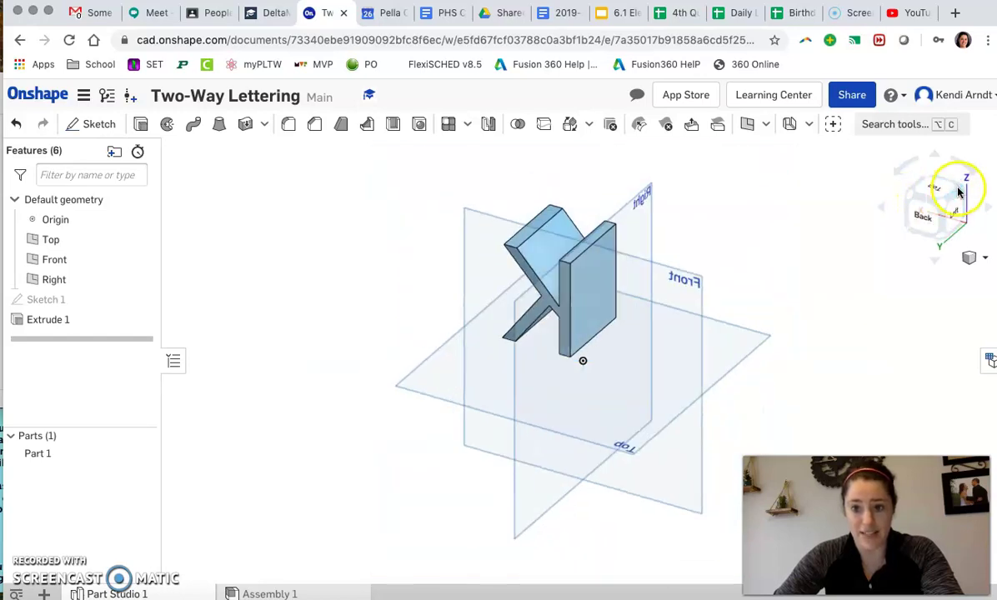
click(961, 193)
click(963, 189)
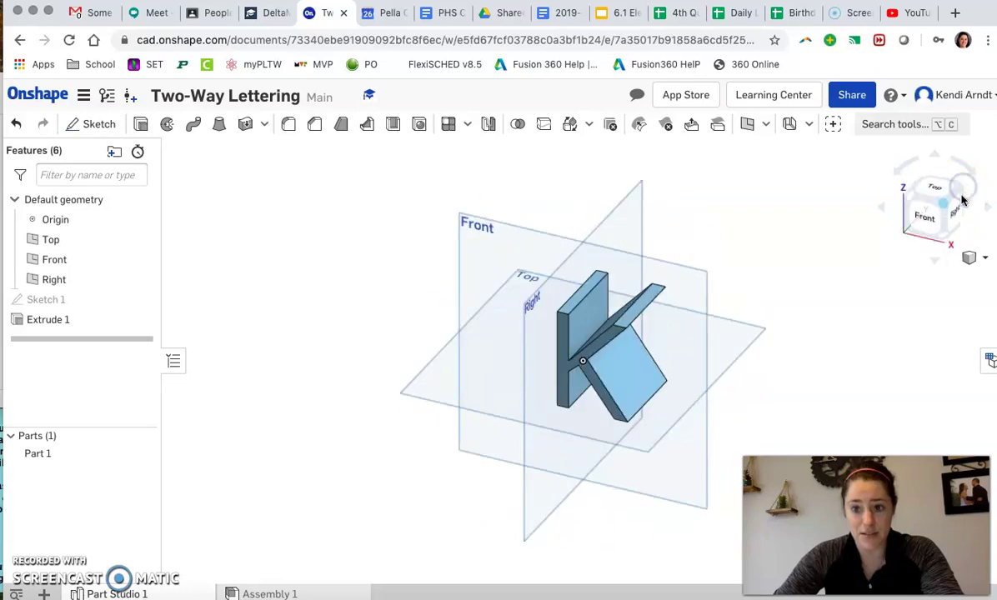
click(821, 285)
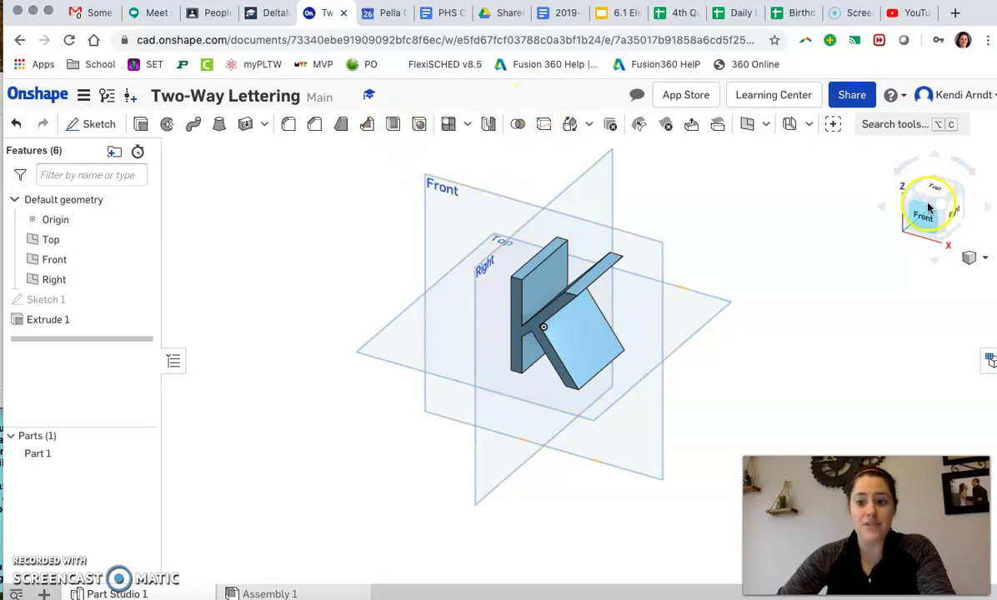
Step: Rotate to the K's left side, select its side face and bring up its actions
drag(913, 196, 753, 305)
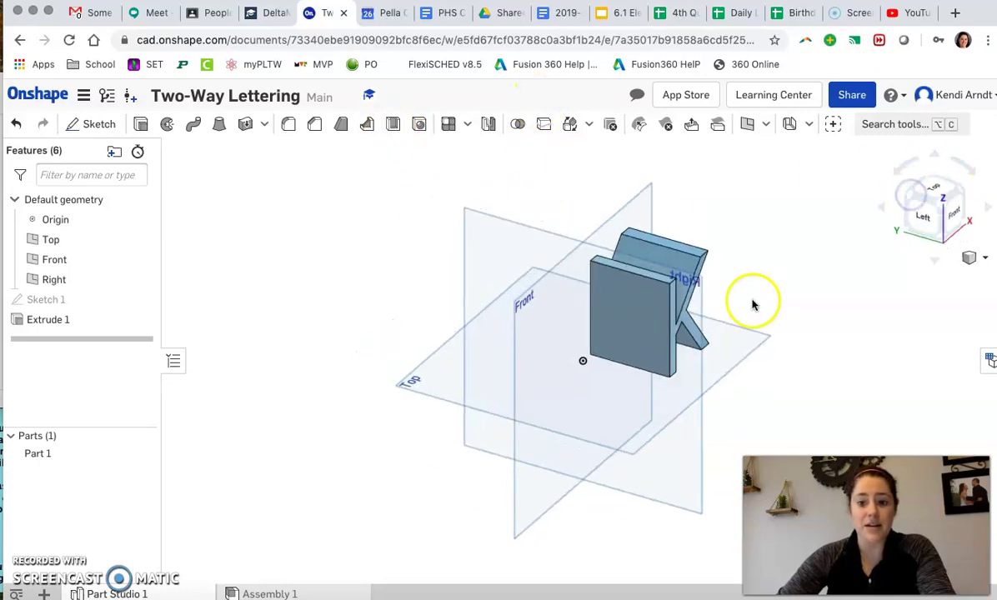
click(642, 313)
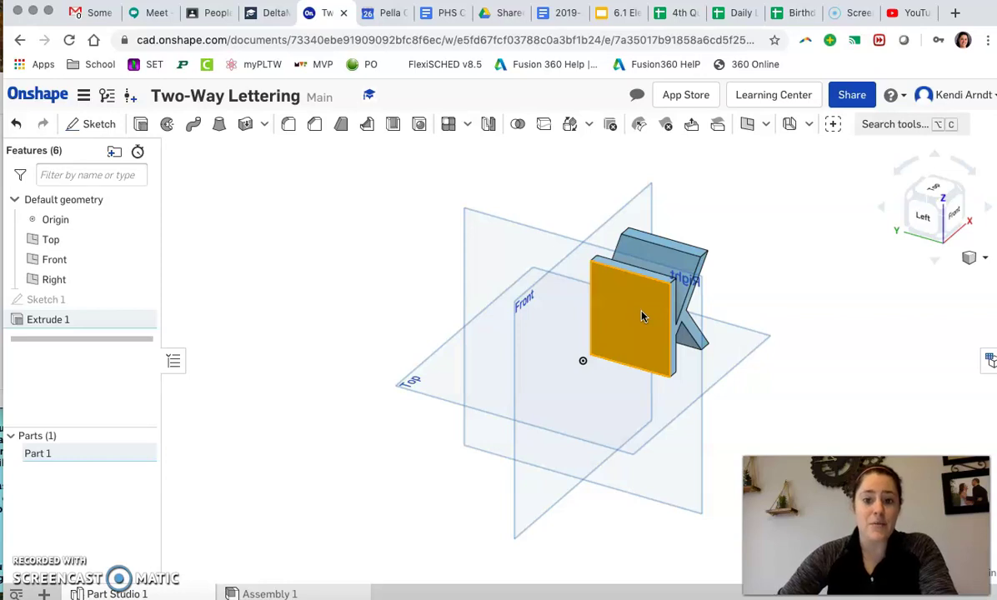
right_click(638, 317)
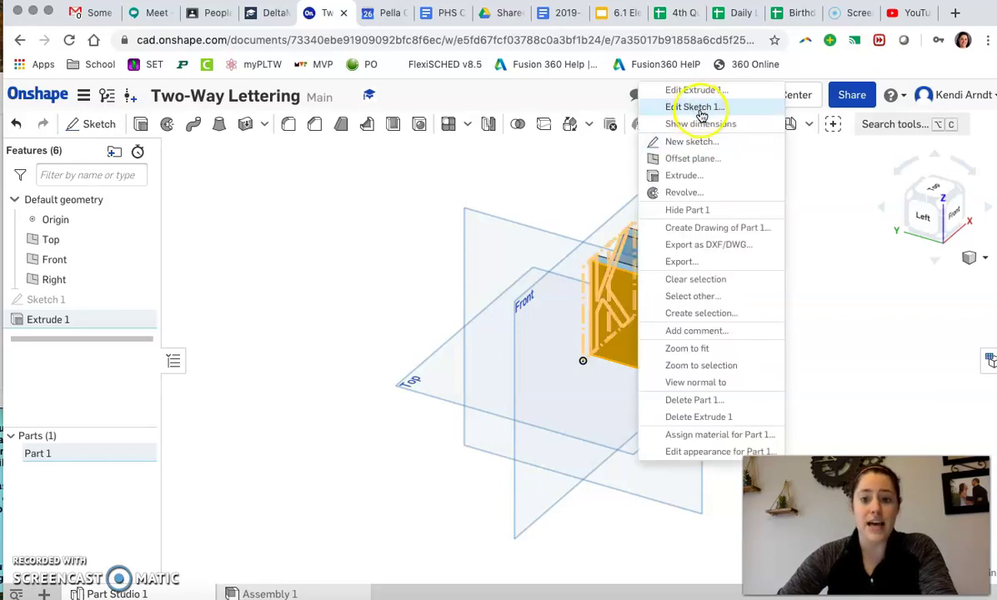
Step: Start Sketch 2 on the K's side face and place a letter A text box spanning the face
click(718, 143)
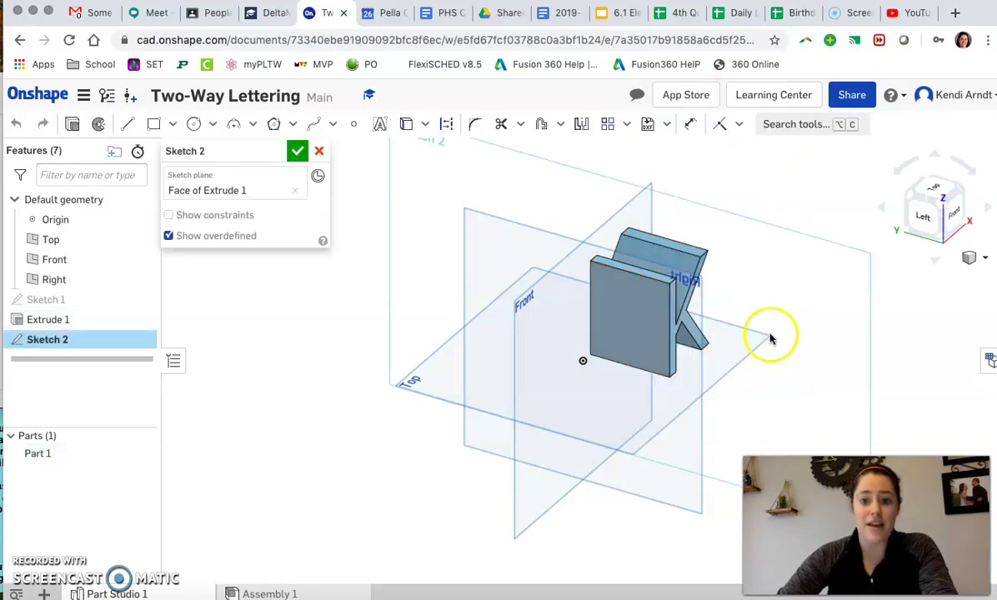
click(919, 218)
middle_drag(784, 276, 666, 394)
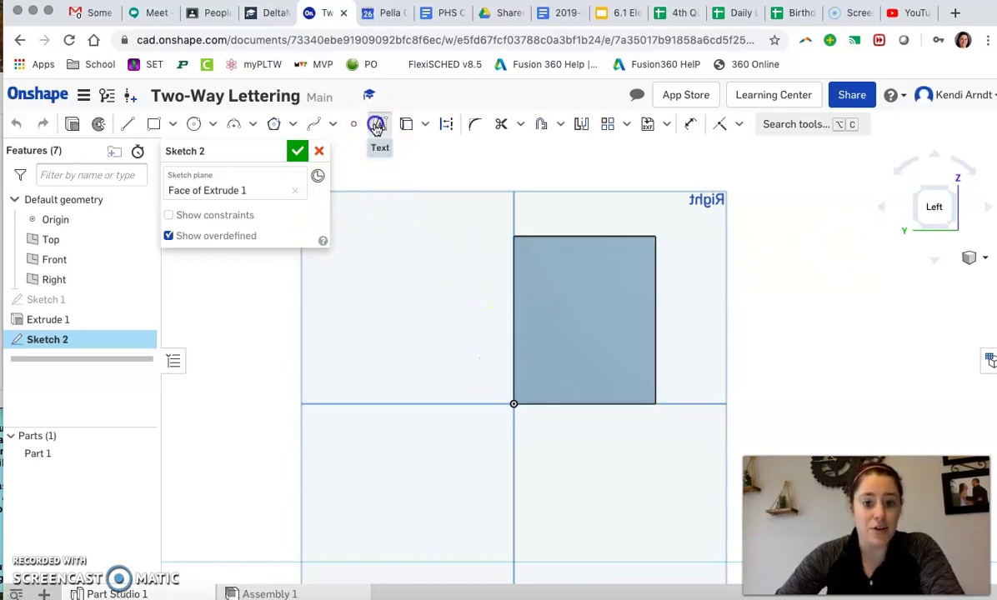
click(512, 403)
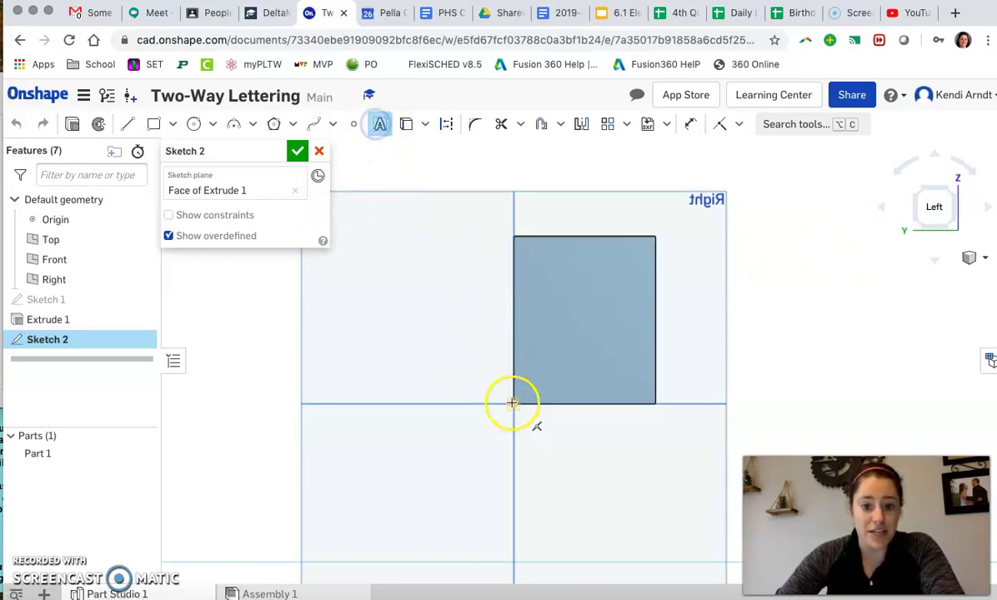
click(654, 237)
click(354, 250)
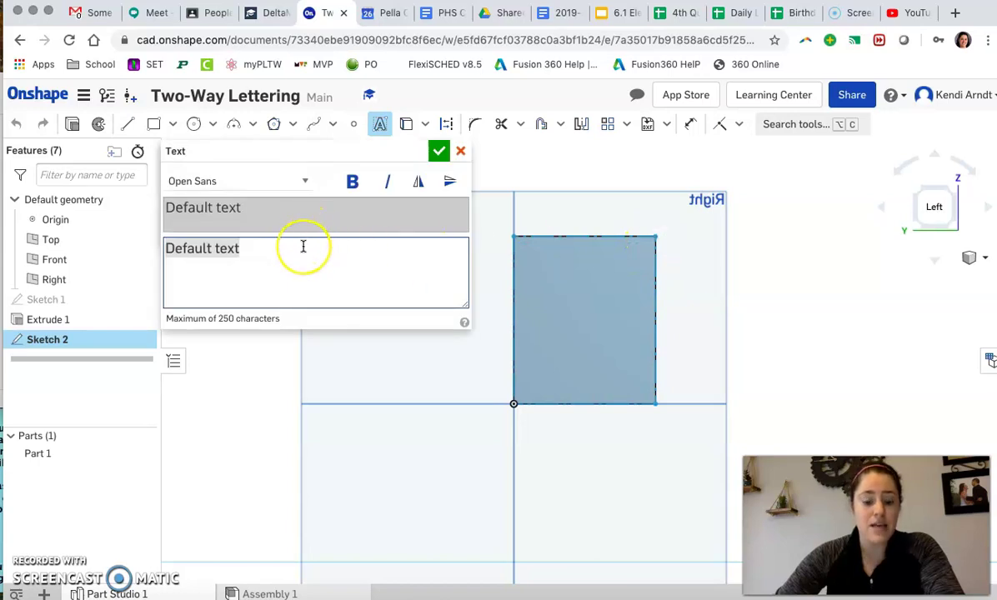
text(A)
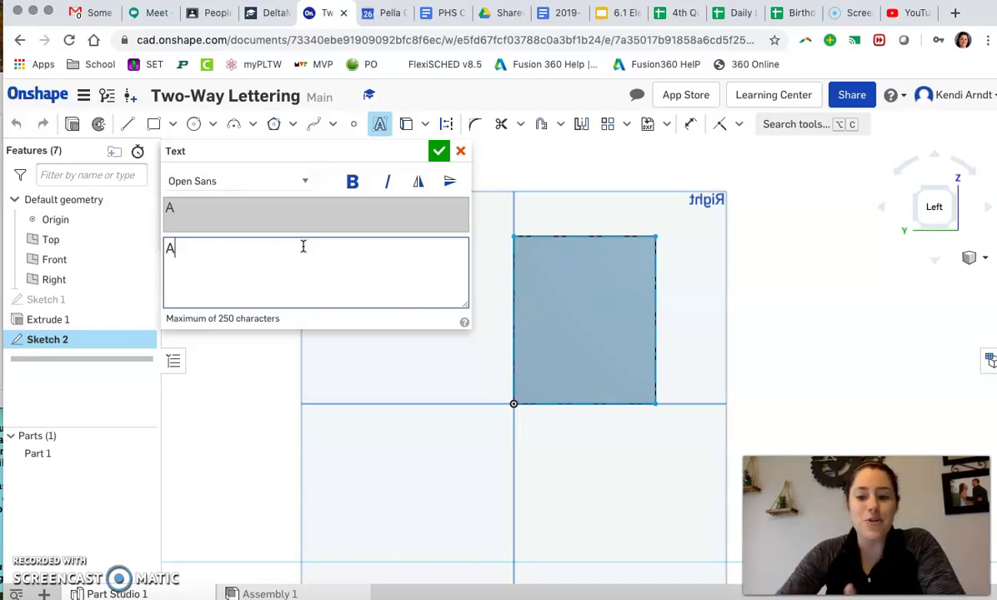
click(439, 151)
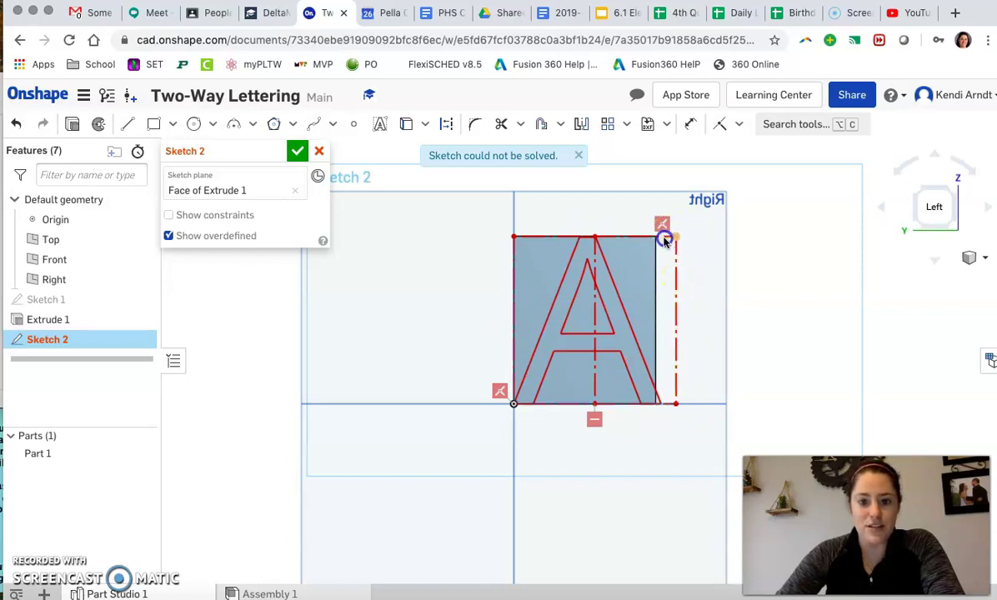
drag(676, 245, 679, 407)
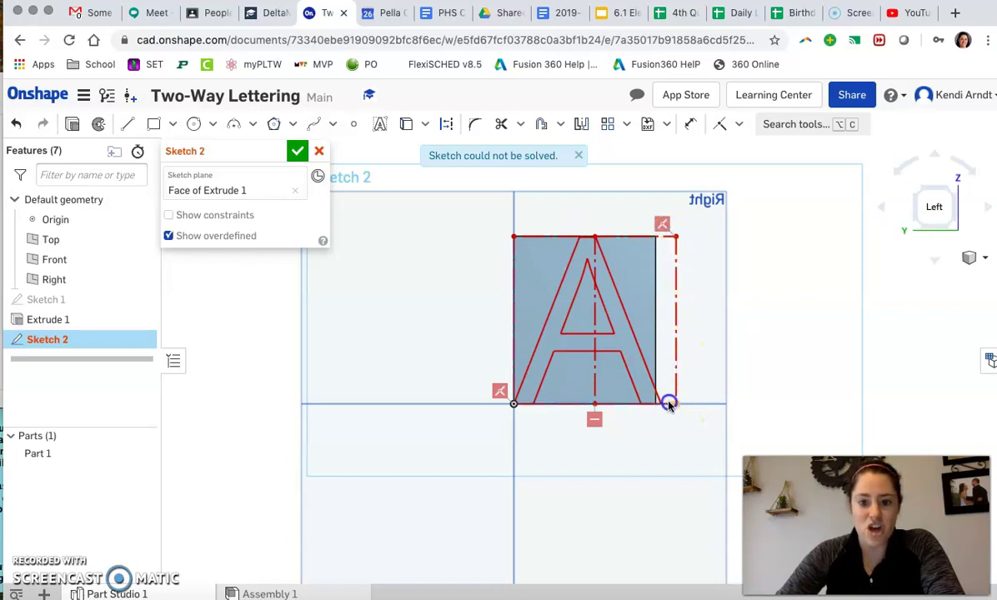
Step: Finish Sketch 2, select the A sketch, and rotate to an isometric view
click(294, 151)
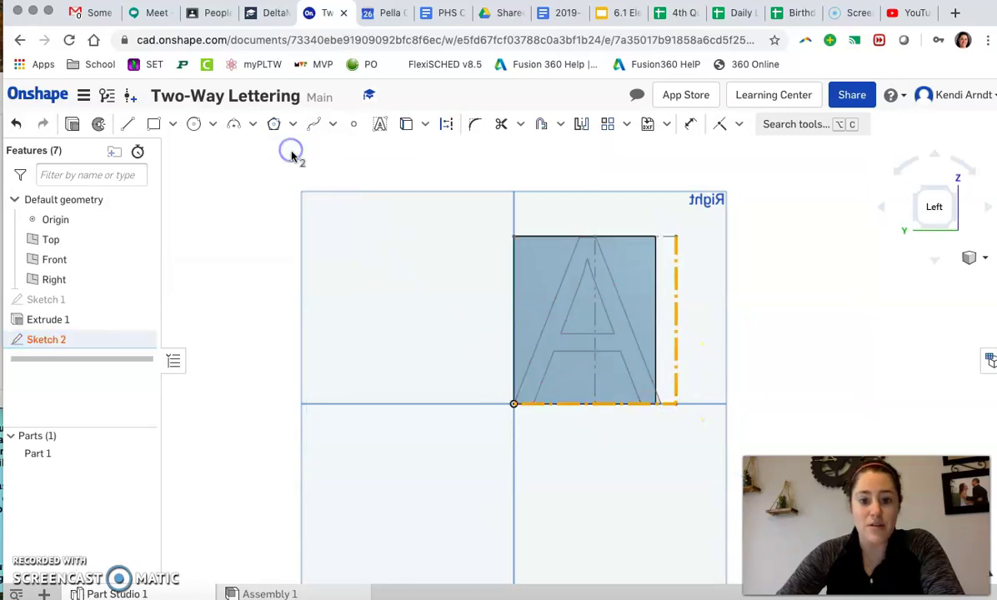
drag(668, 249, 676, 240)
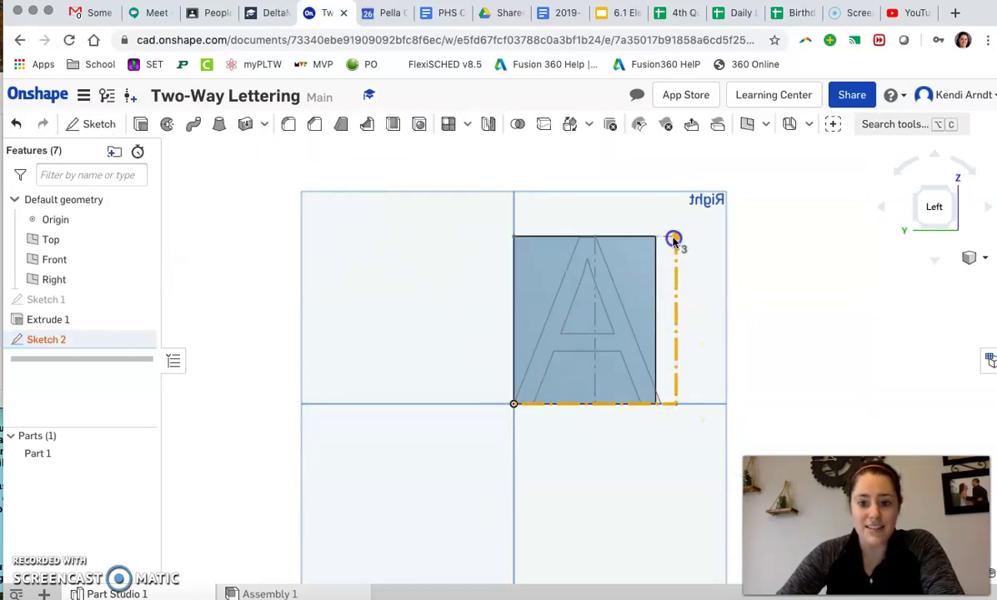
click(615, 289)
click(668, 251)
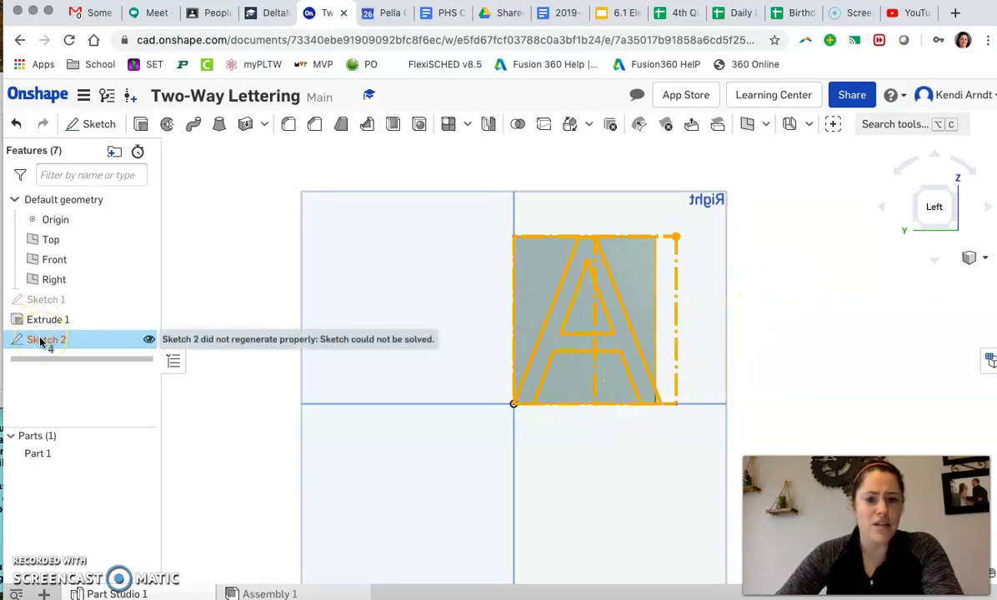
click(953, 196)
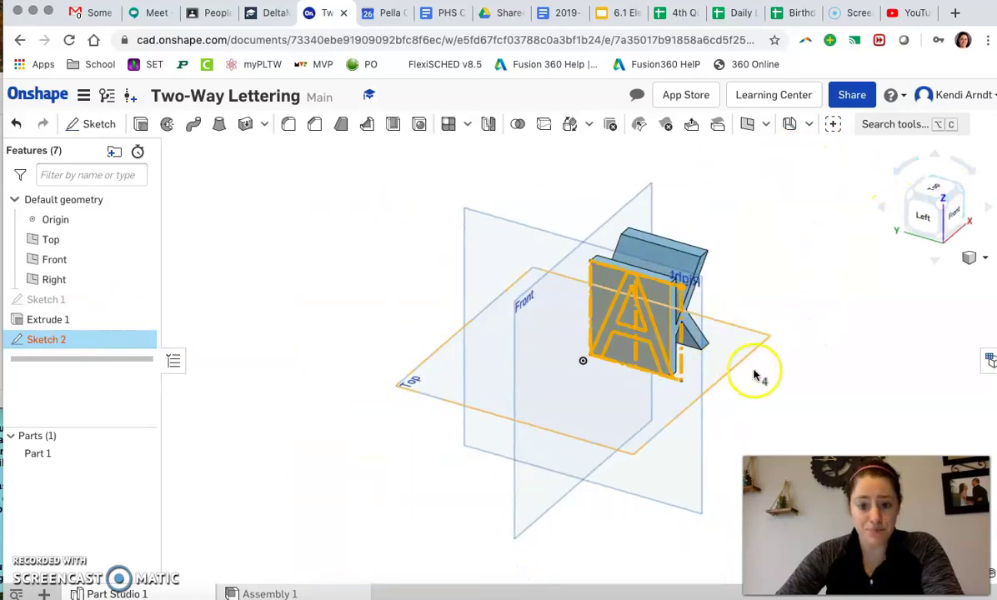
Step: Extrude the A sketch as an Intersect, dragging the depth to 1.98 in from the Front view
click(142, 125)
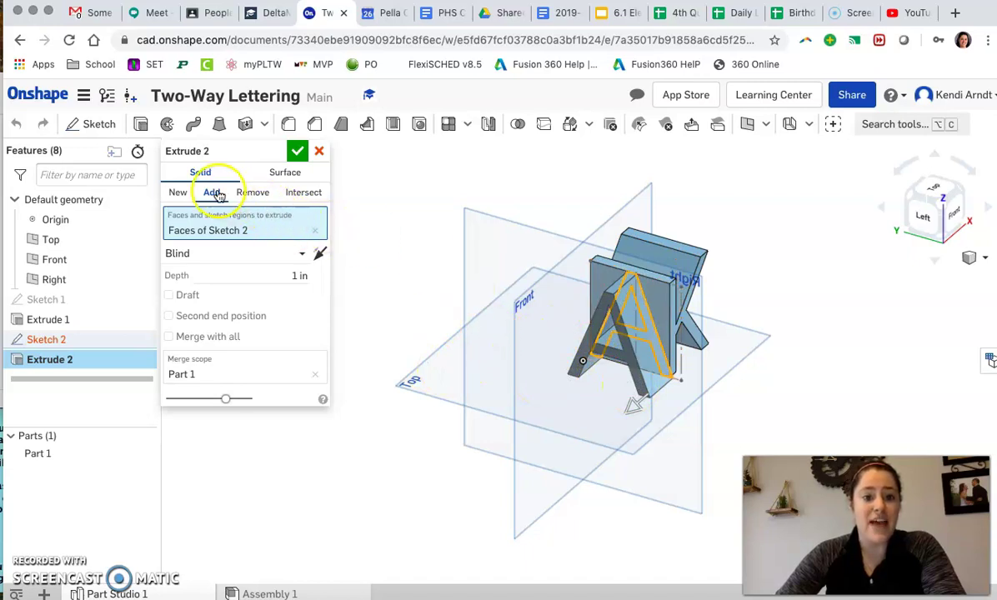
click(305, 193)
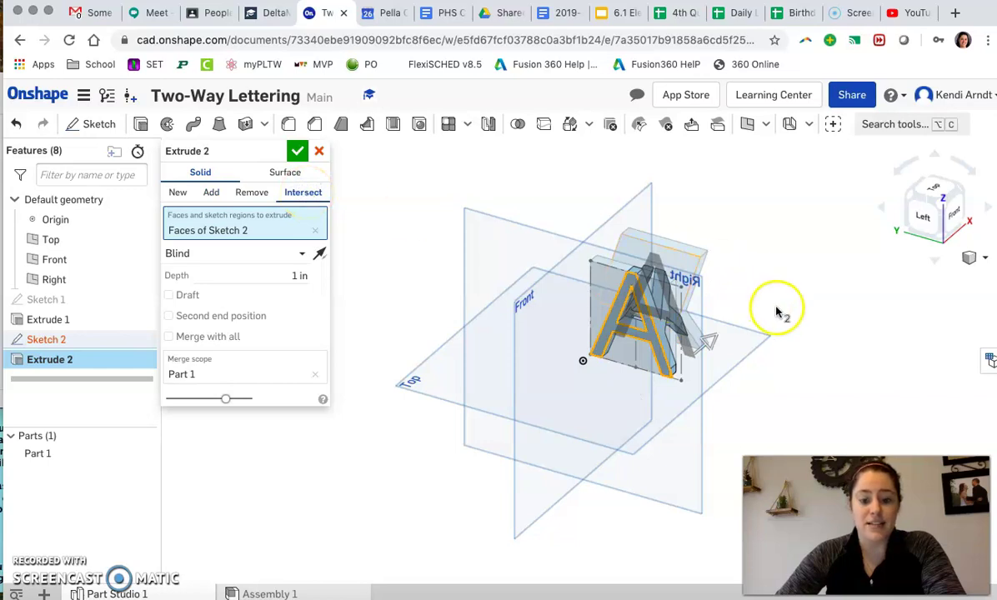
drag(909, 210, 955, 219)
click(955, 219)
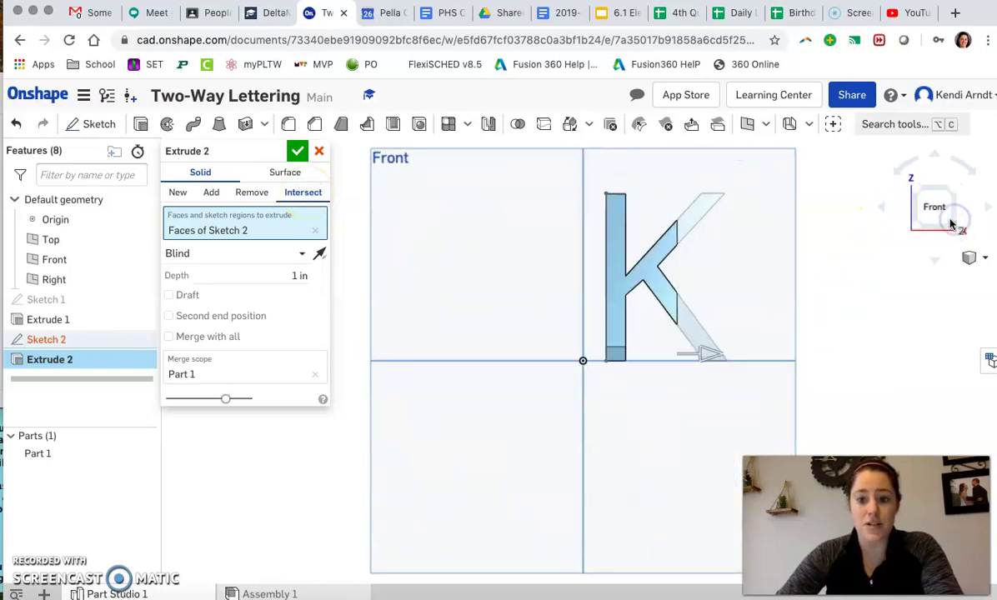
click(709, 356)
drag(727, 365, 781, 361)
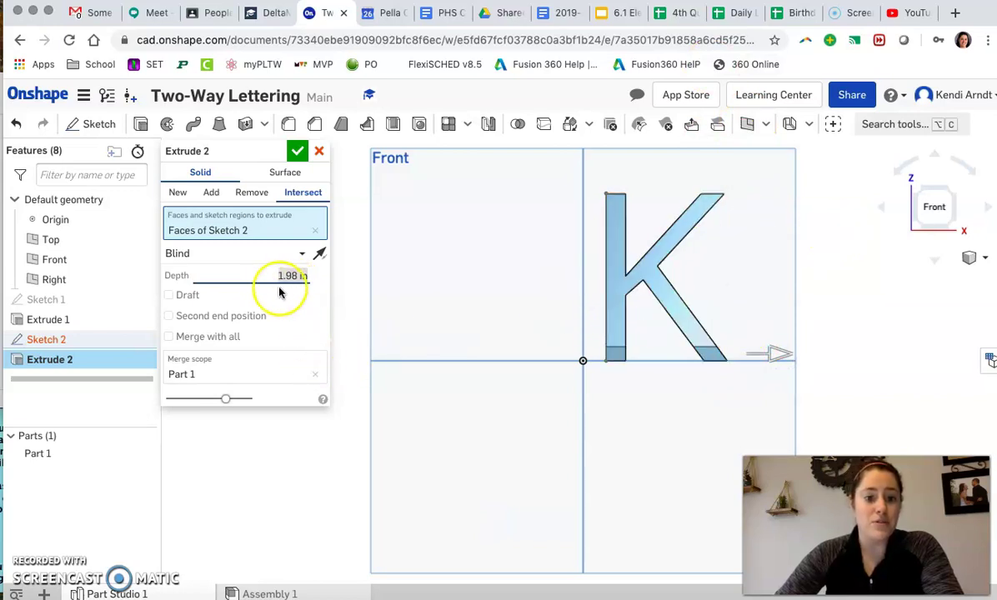
Step: Apply the intersecting extrusion and view the A flat-on from the right and left
click(298, 151)
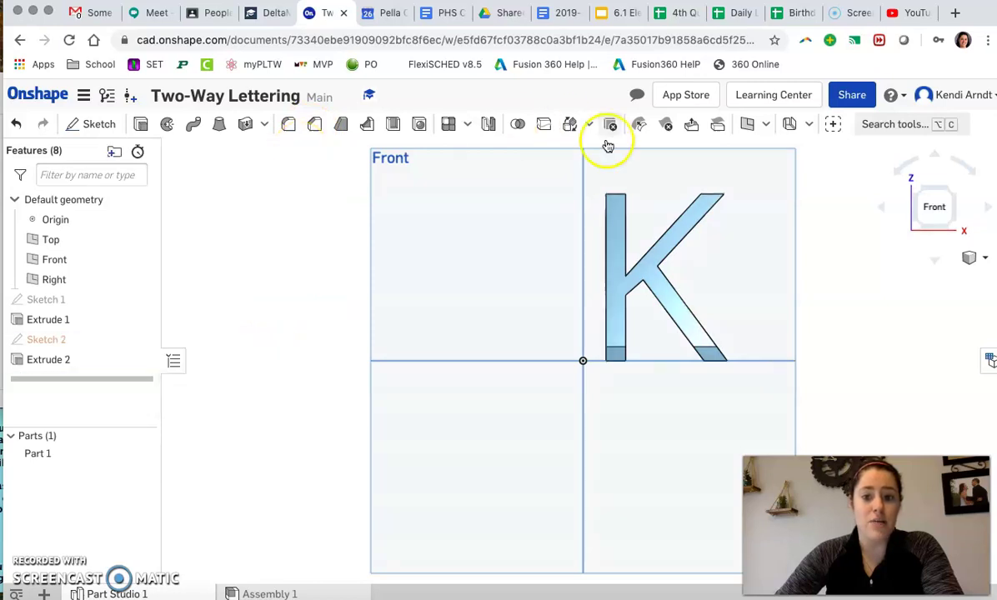
click(933, 218)
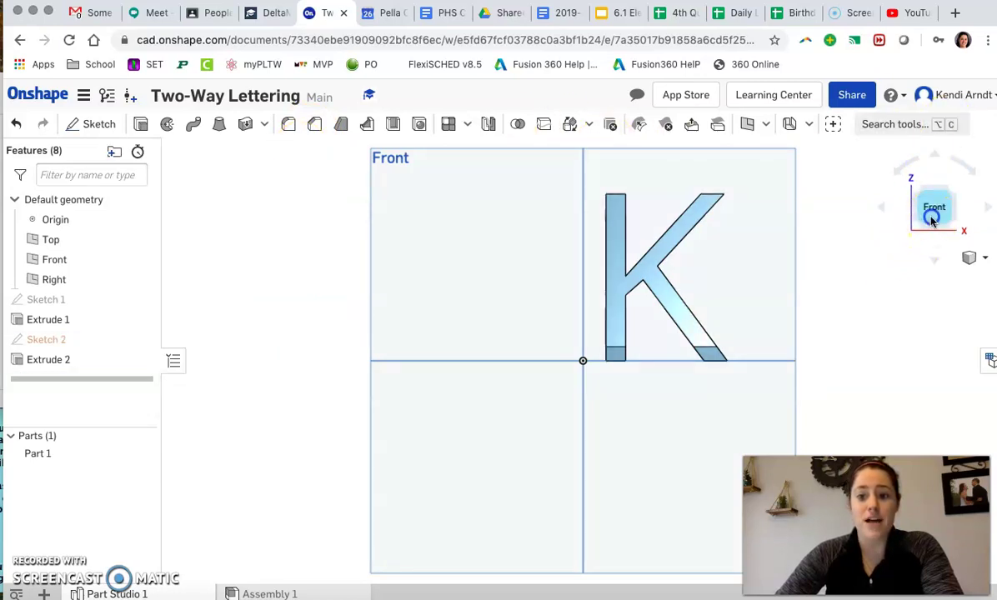
click(885, 210)
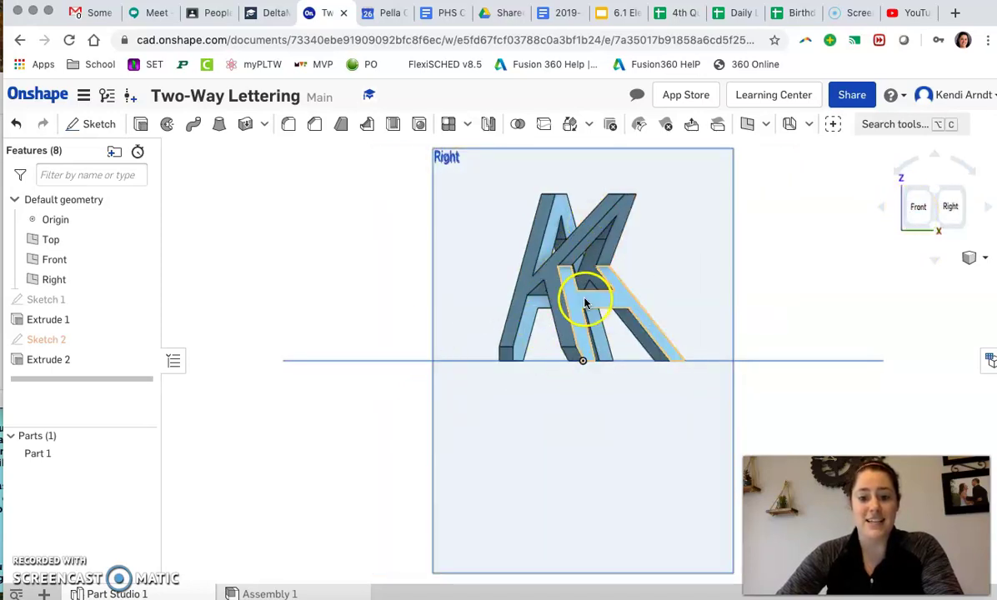
click(948, 209)
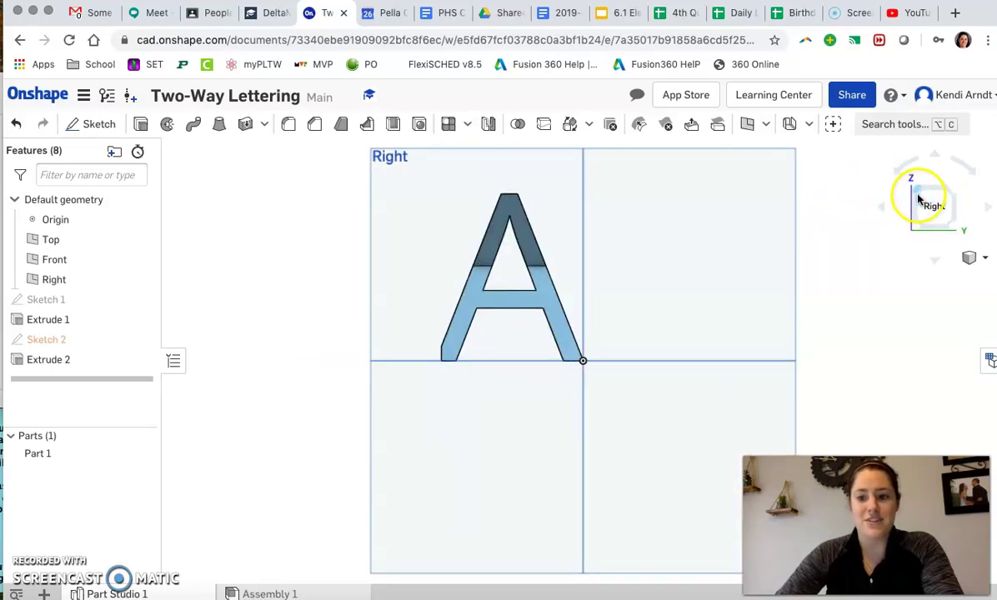
click(919, 196)
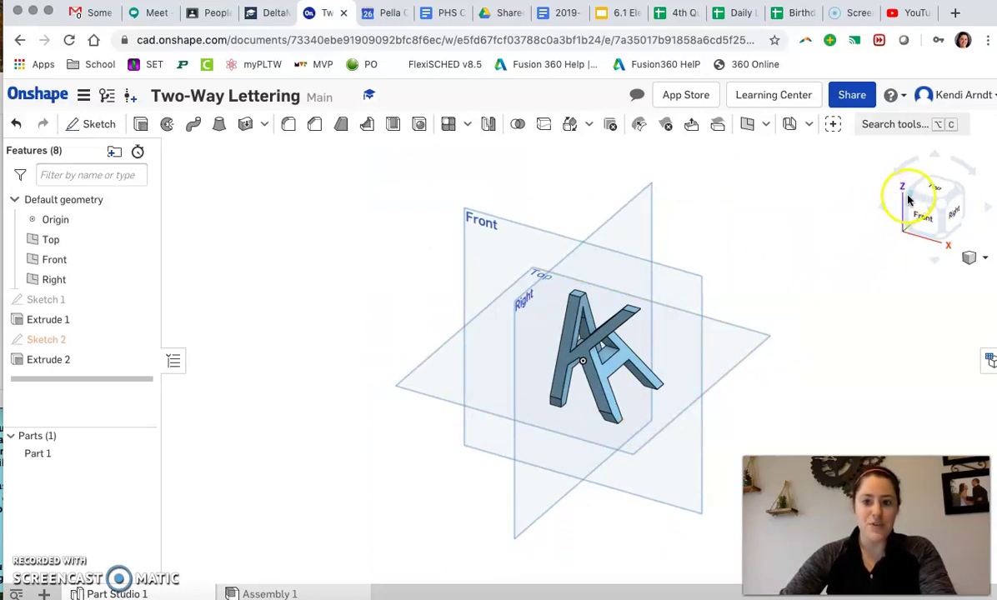
click(911, 199)
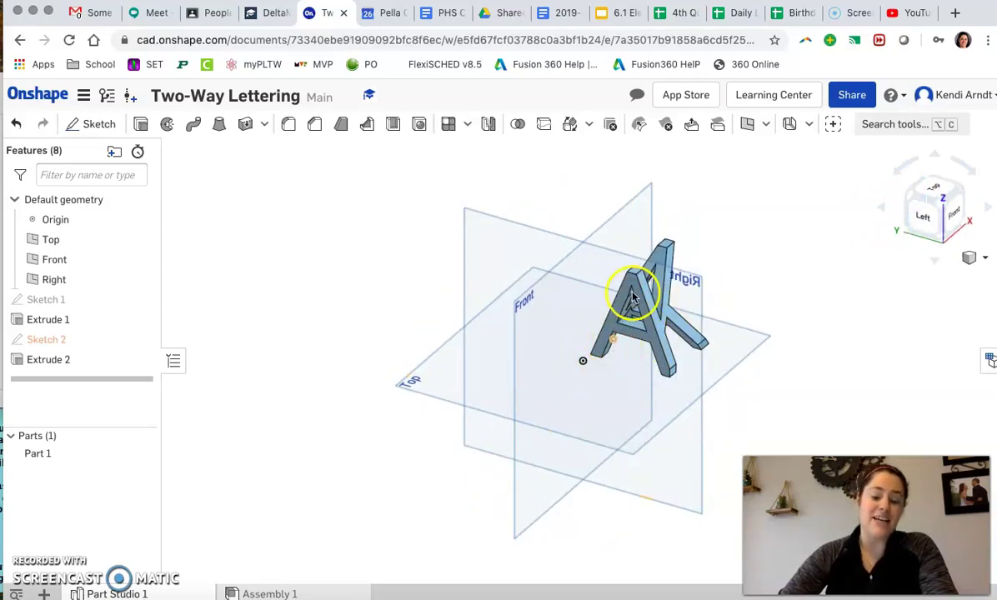
click(920, 217)
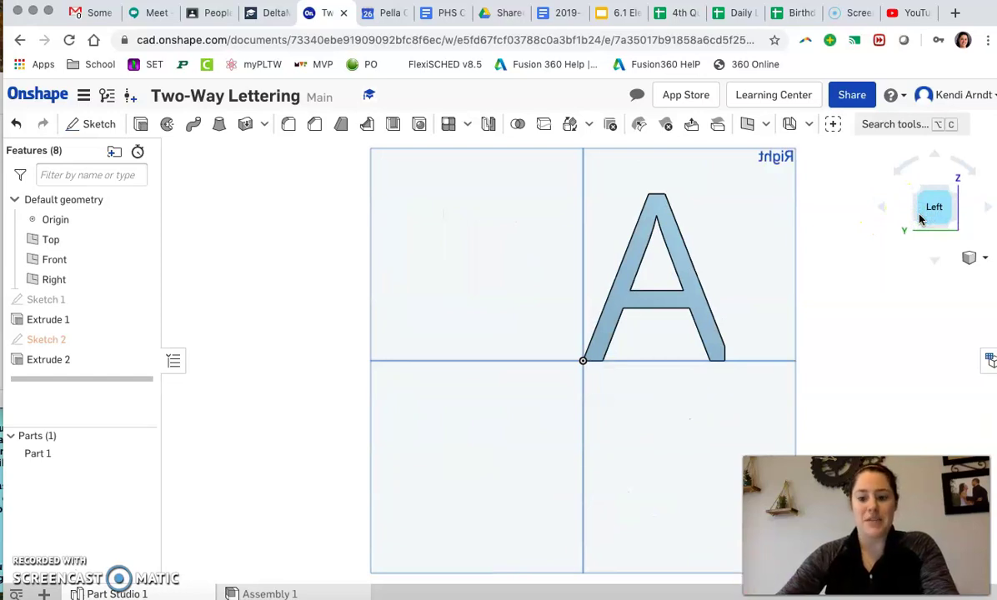
Step: Inspect the part from behind and from the front, where it reads as K
click(958, 188)
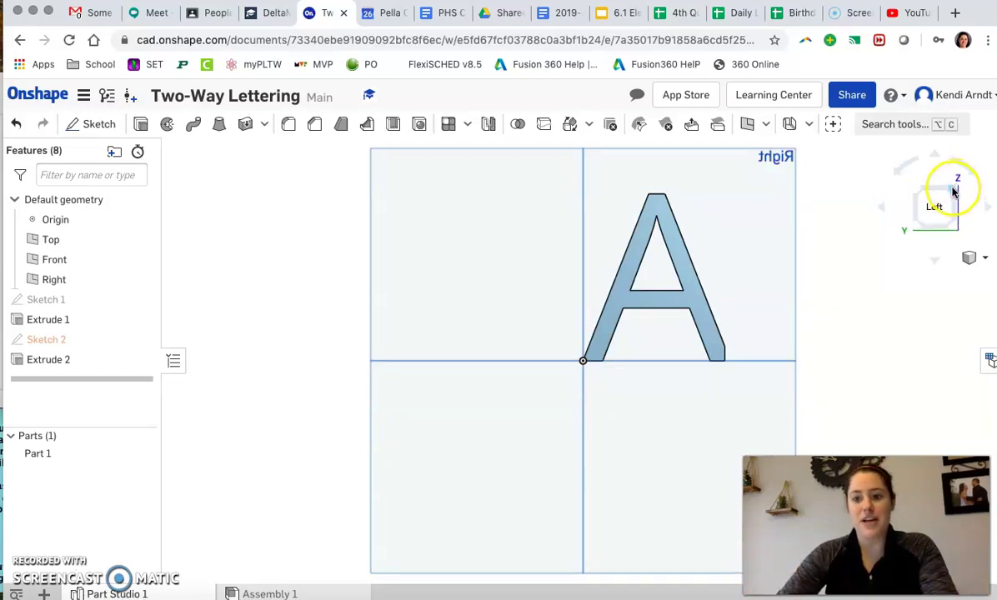
click(924, 193)
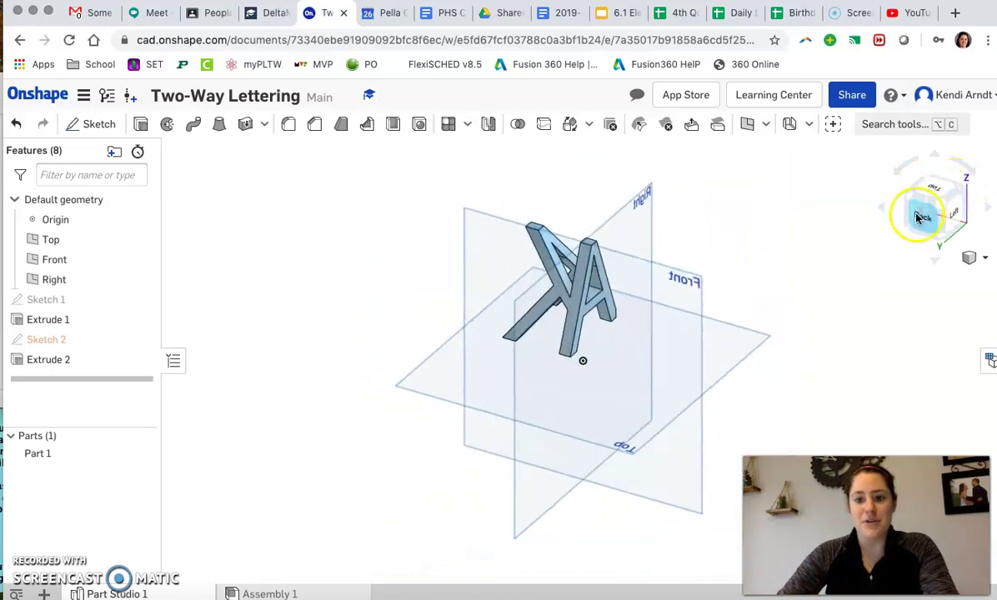
click(924, 221)
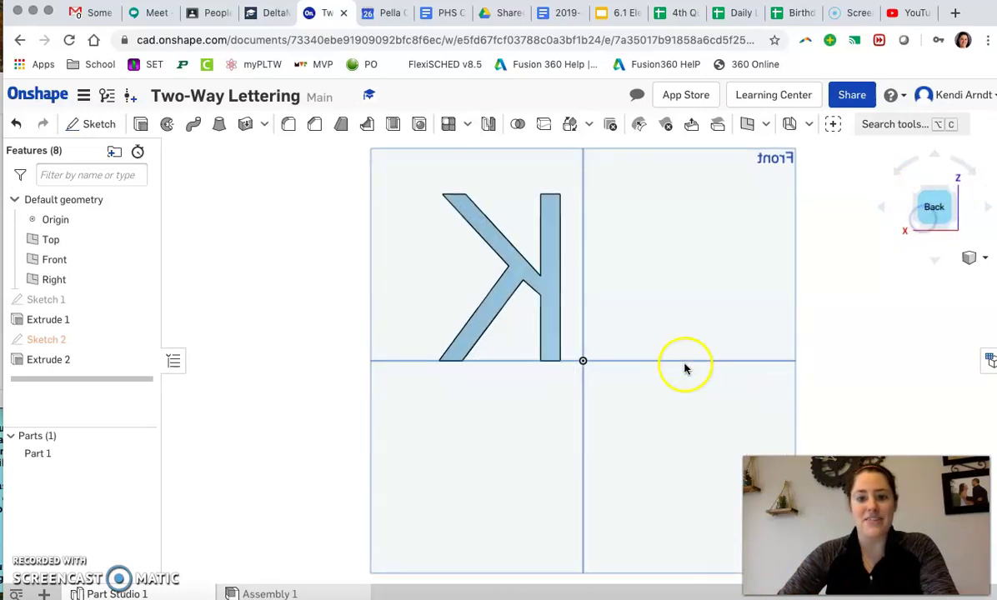
click(952, 194)
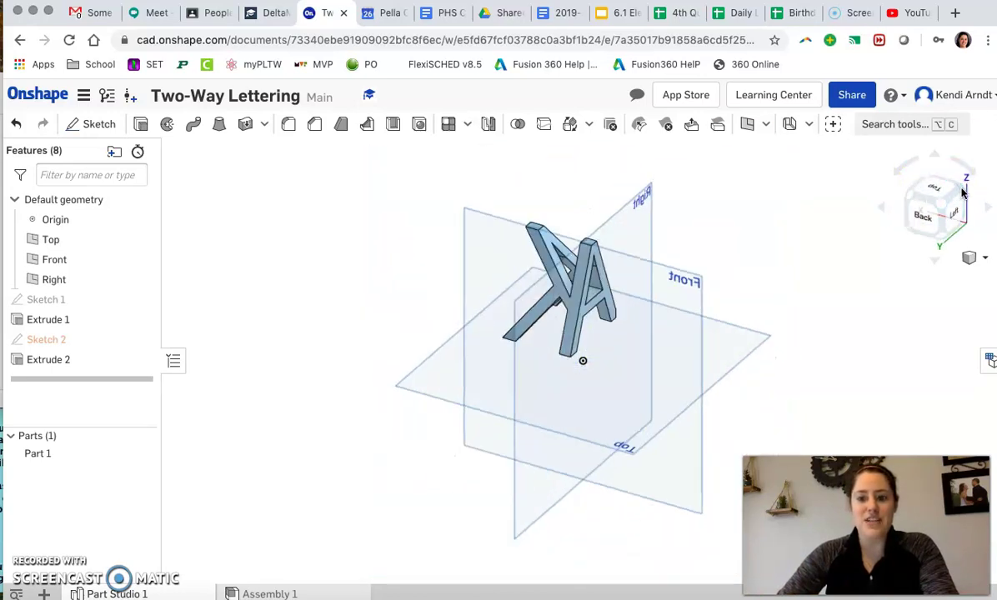
click(962, 193)
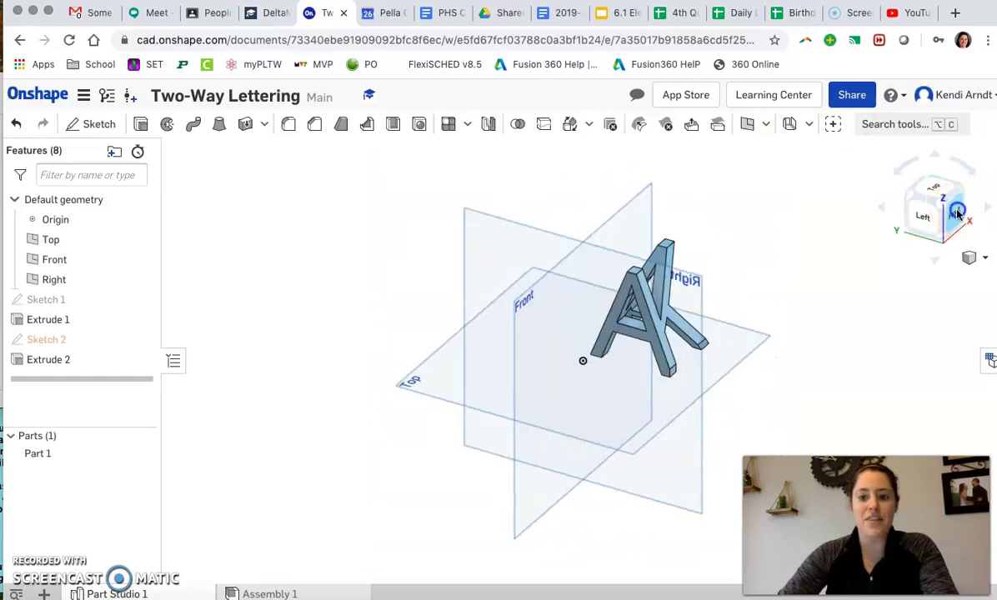
click(958, 214)
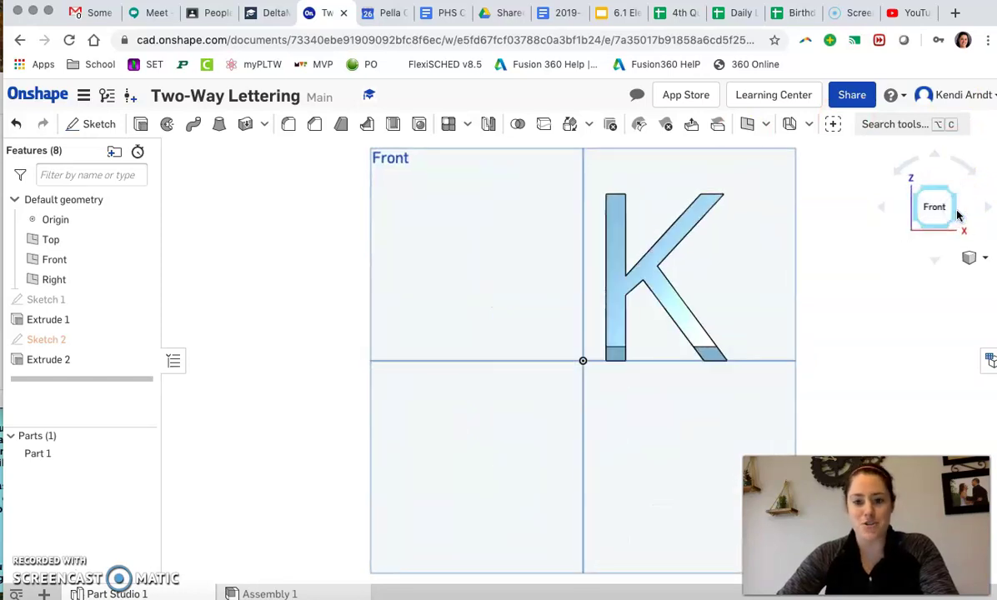
click(890, 249)
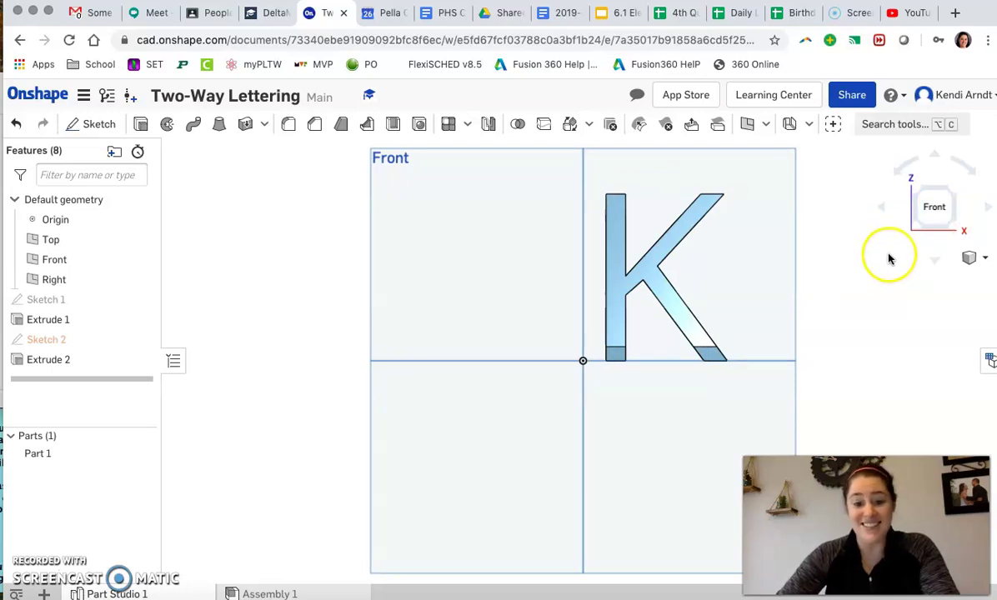
click(953, 194)
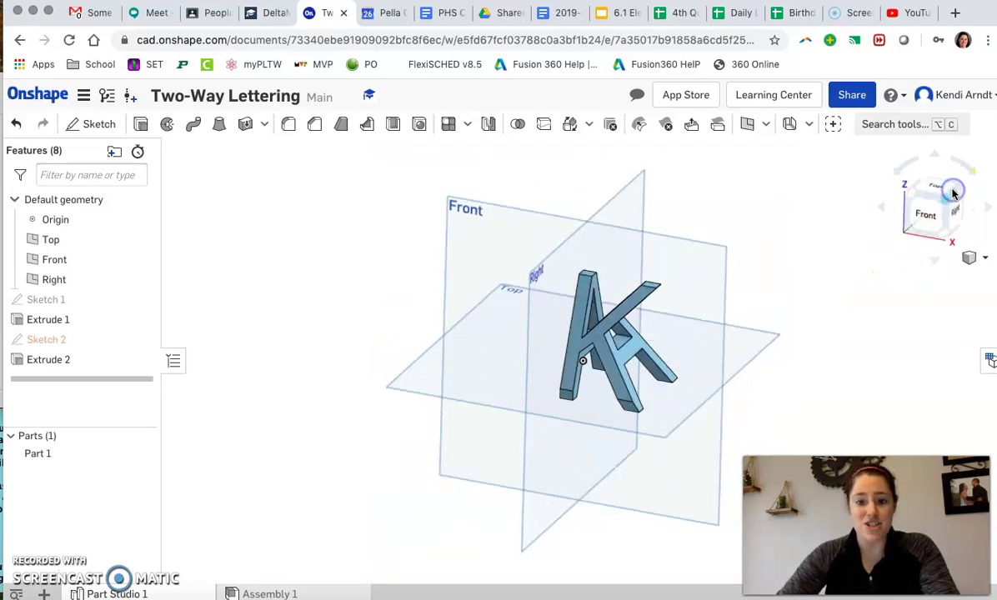
middle_drag(870, 336, 817, 307)
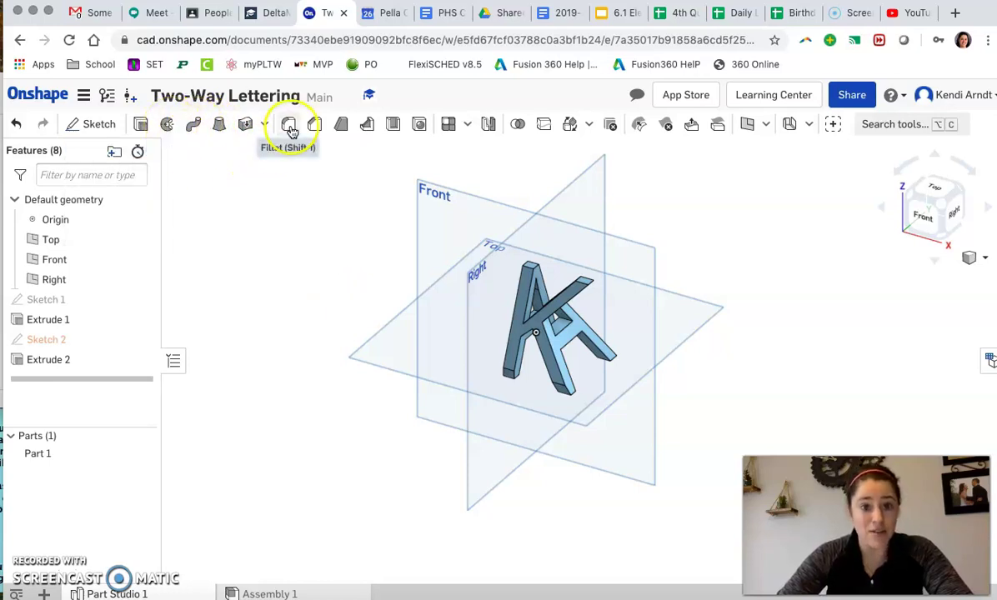
click(344, 127)
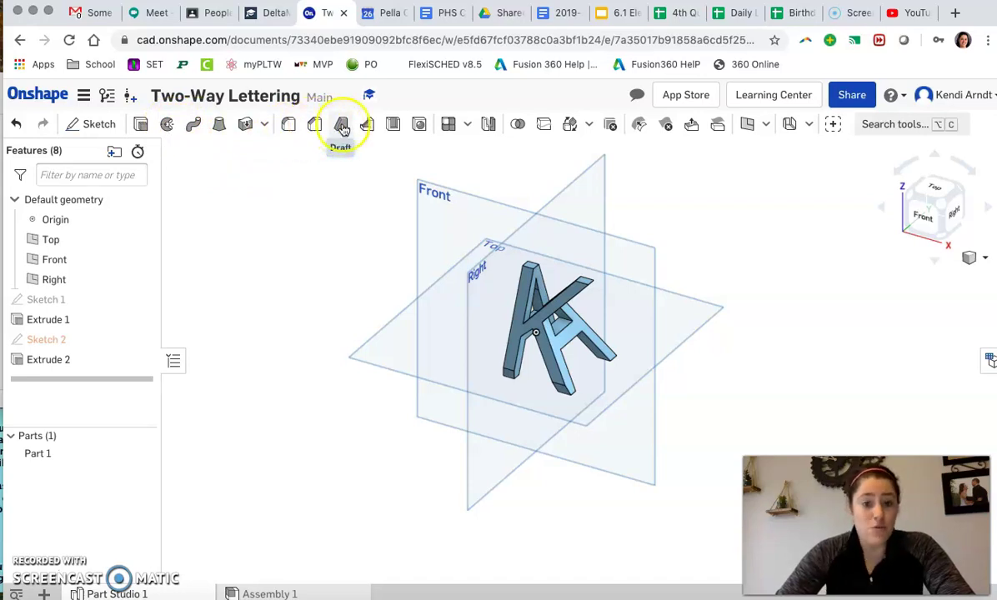
click(468, 125)
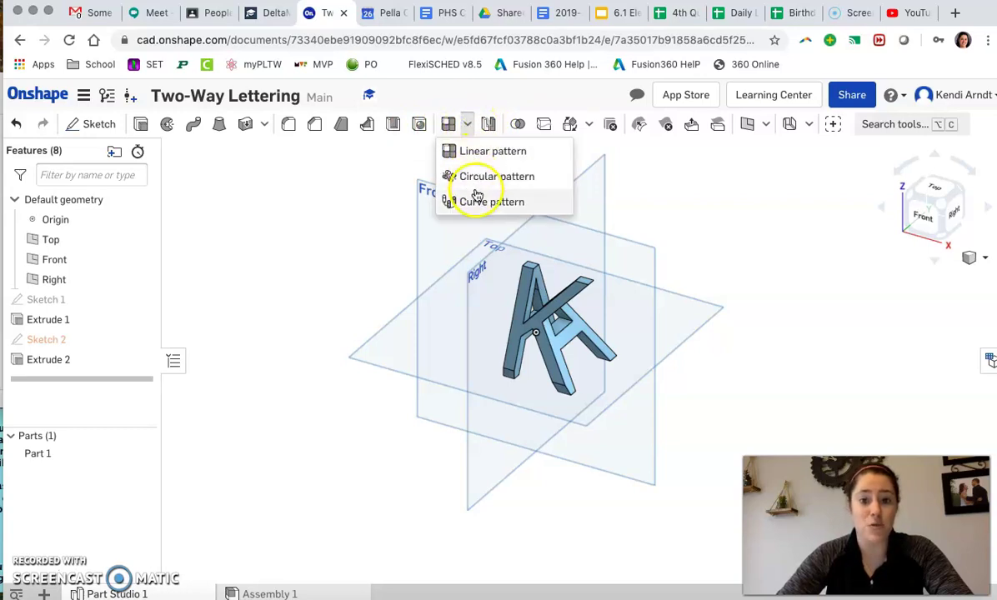
click(679, 182)
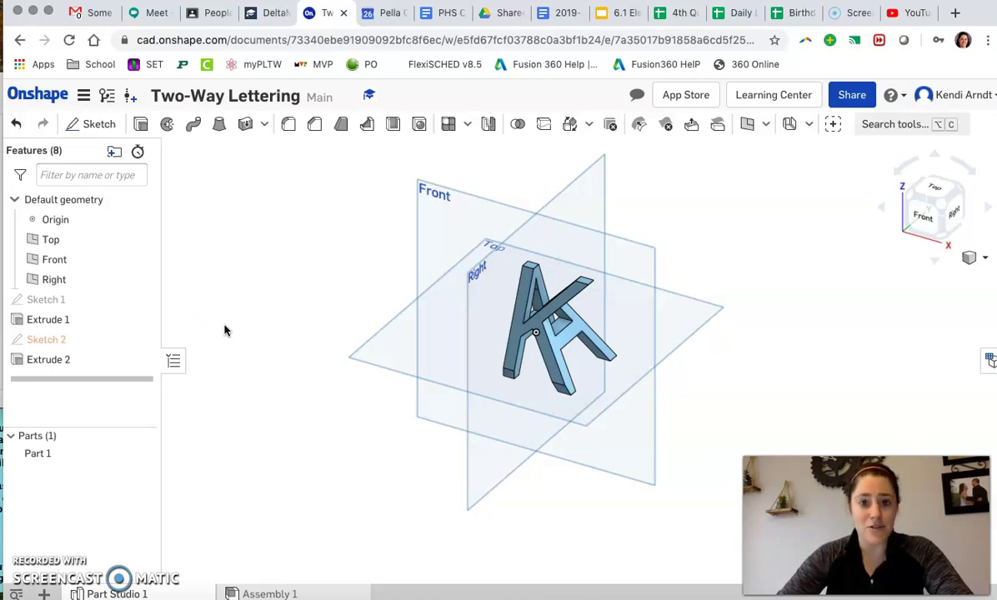
click(190, 348)
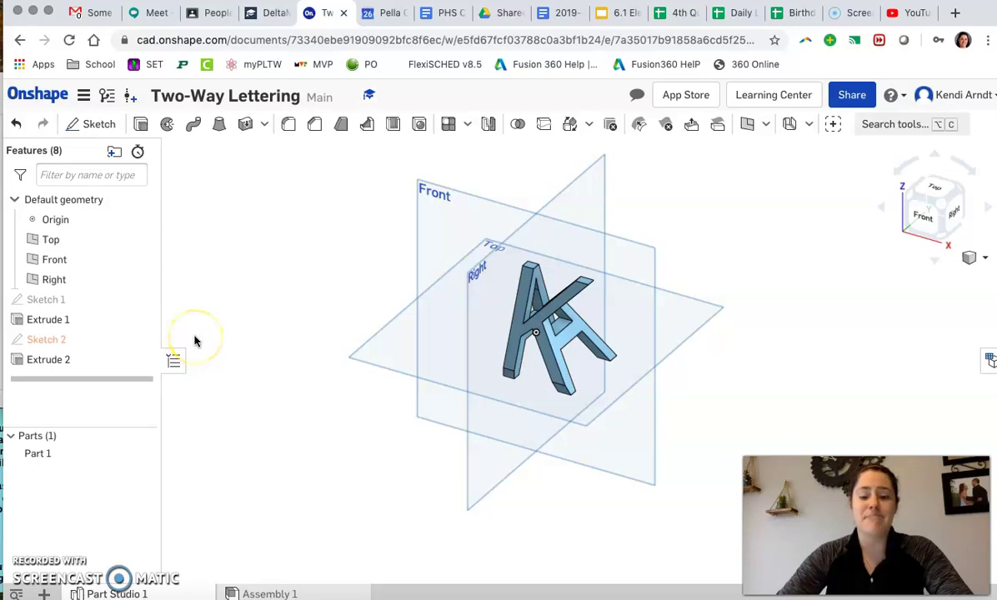